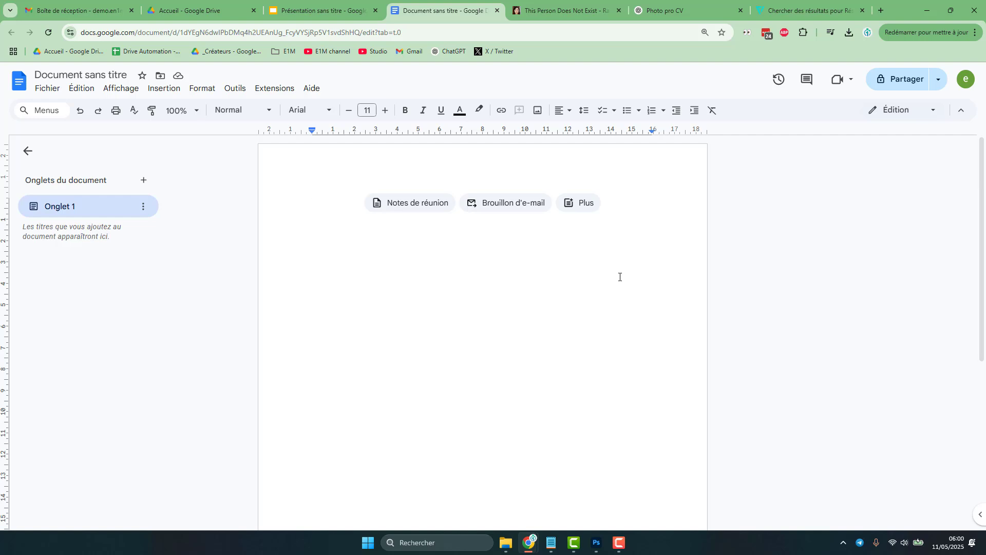
# - Insert a two-column, four-row table into the document
pyautogui.click(165, 88)
pyautogui.moveTo(189, 130)
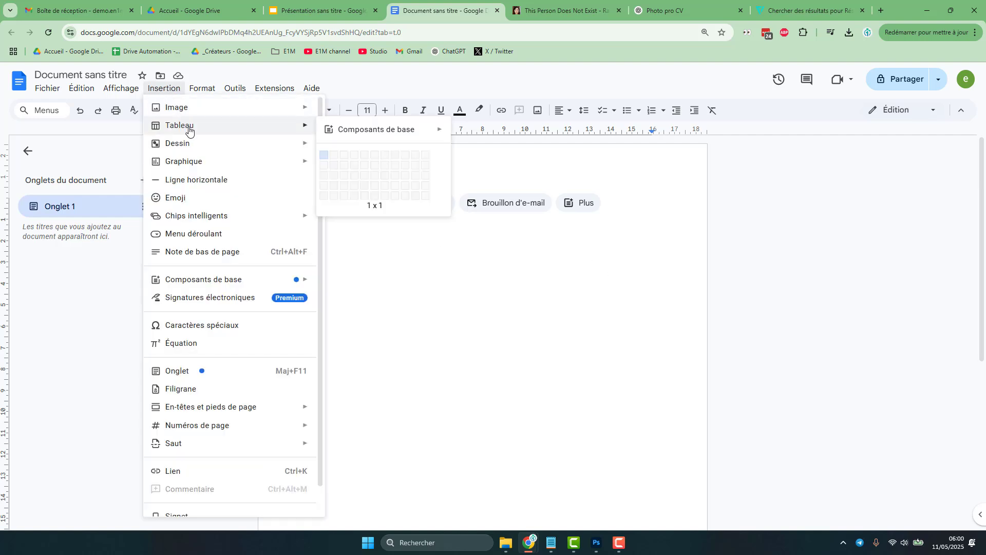
pyautogui.click(334, 191)
# - Merge the four cells of the table's left column into one cell
pyautogui.moveTo(455, 218); pyautogui.dragTo(462, 269)
pyautogui.rightClick(459, 258)
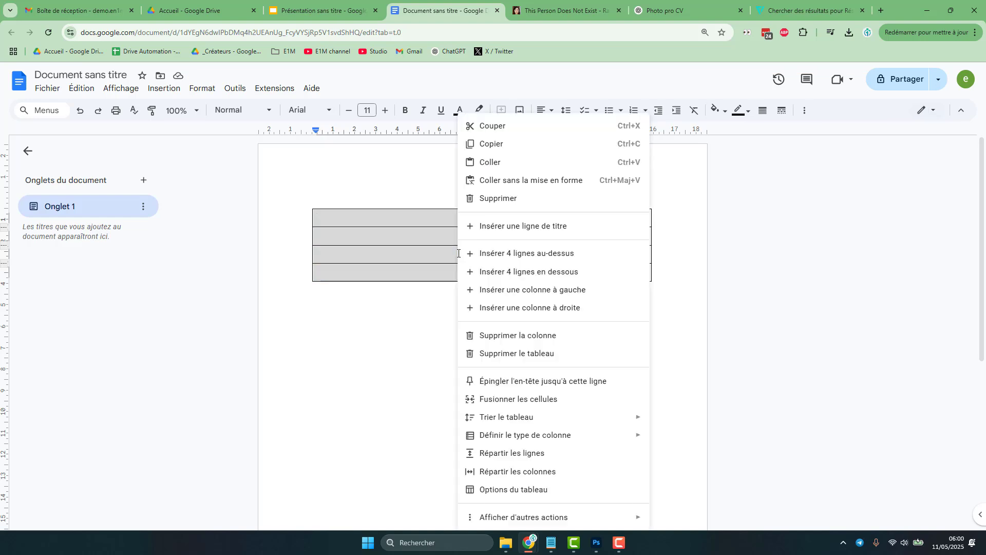
pyautogui.click(544, 399)
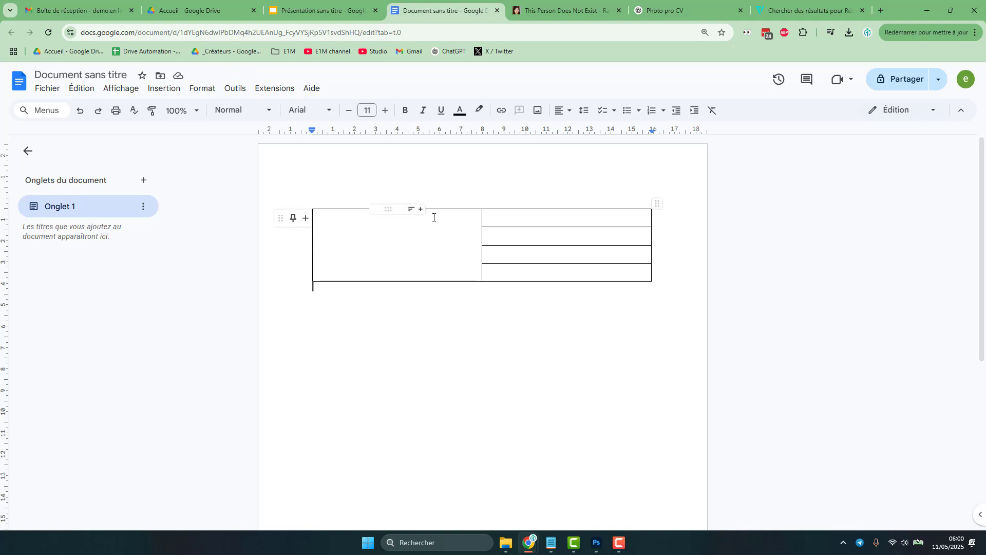
# - Paste the ChatGPT-generated professional portrait onto the first slide of the presentation
pyautogui.click(563, 15)
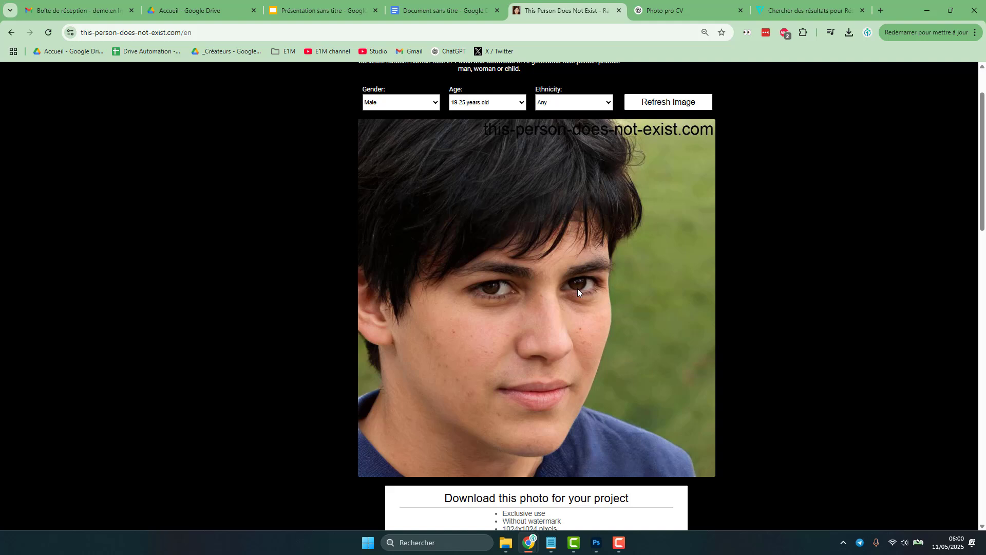
pyautogui.hotkey('ctrl', 'Tab')
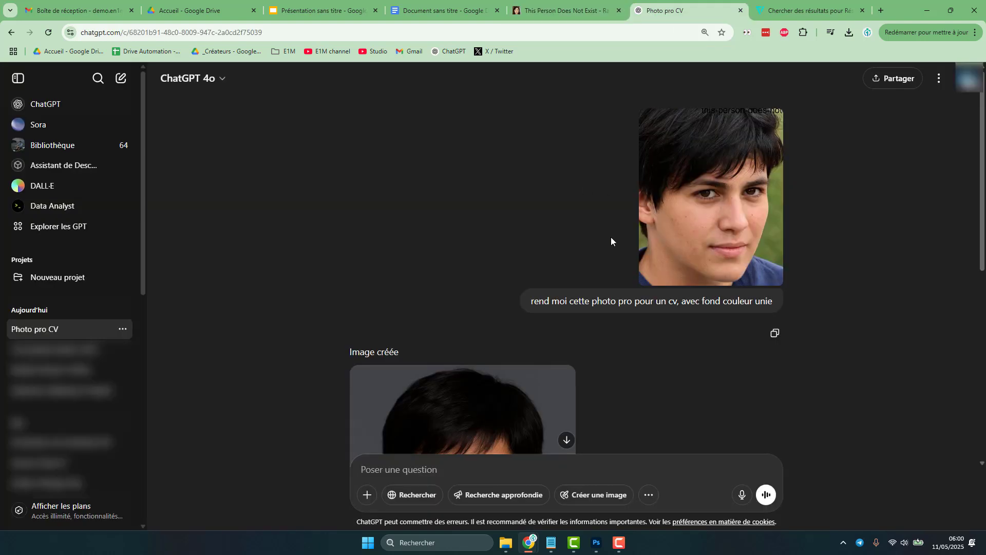
pyautogui.scroll(-4, 611, 236)
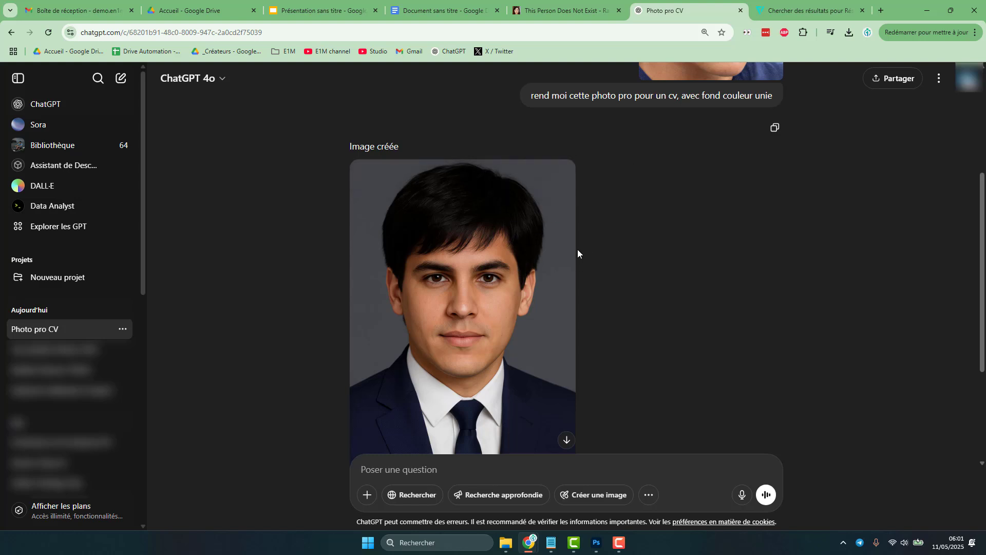
pyautogui.click(321, 10)
pyautogui.hotkey('ctrl', 'v')
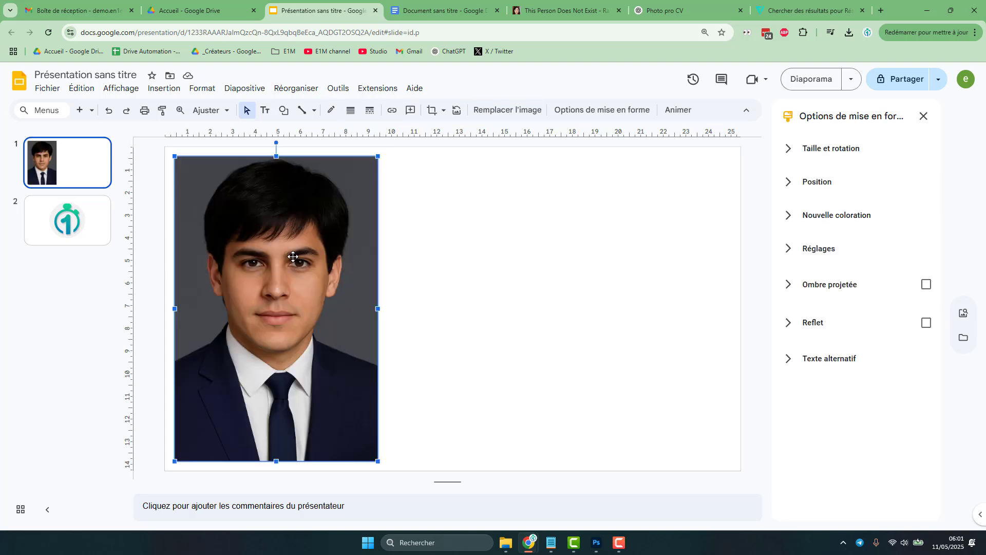
# - Mask the portrait with an oval shape and crop it down to a circle around the face
pyautogui.click(444, 117)
pyautogui.moveTo(448, 131)
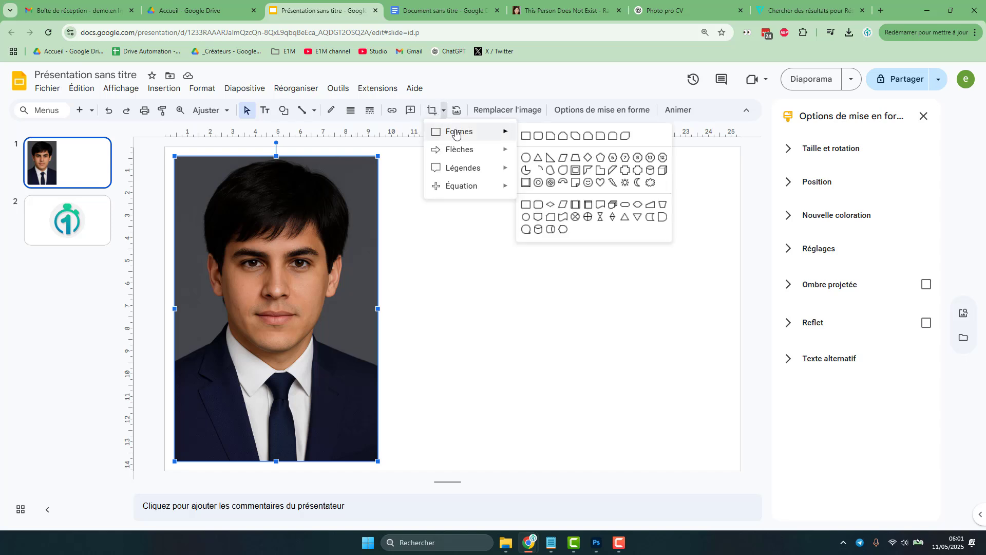
pyautogui.click(524, 158)
pyautogui.doubleClick(331, 324)
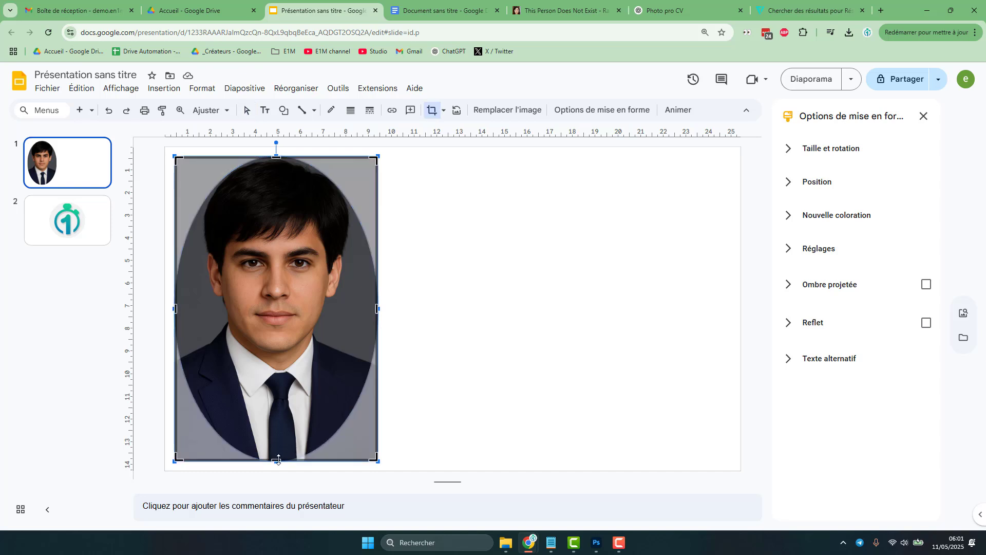
pyautogui.moveTo(278, 460); pyautogui.dragTo(279, 364)
pyautogui.moveTo(288, 313); pyautogui.dragTo(283, 312)
pyautogui.moveTo(283, 308); pyautogui.dragTo(288, 306)
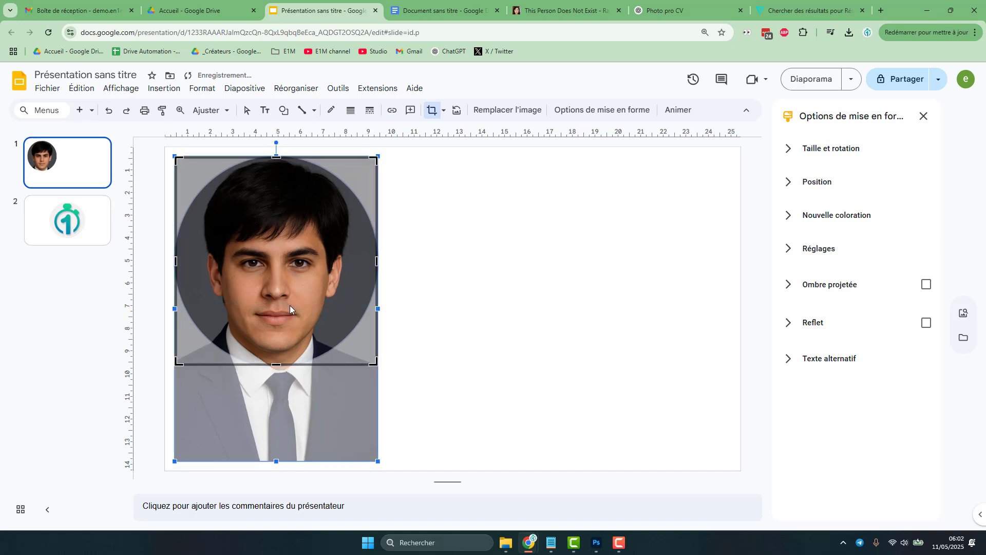
pyautogui.press('Return')
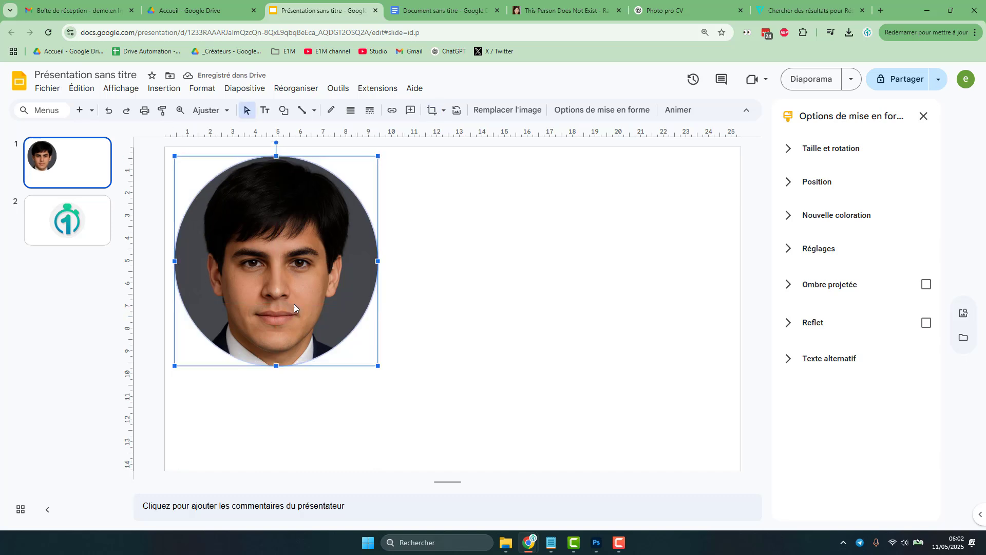
# - Give the circular portrait a 3 px blue border
pyautogui.click(351, 116)
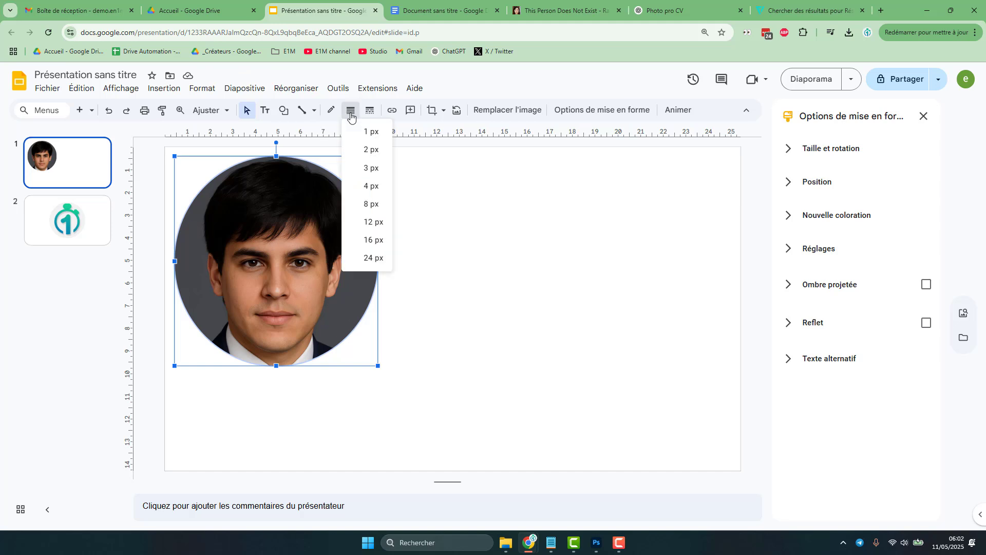
pyautogui.click(370, 167)
pyautogui.click(335, 116)
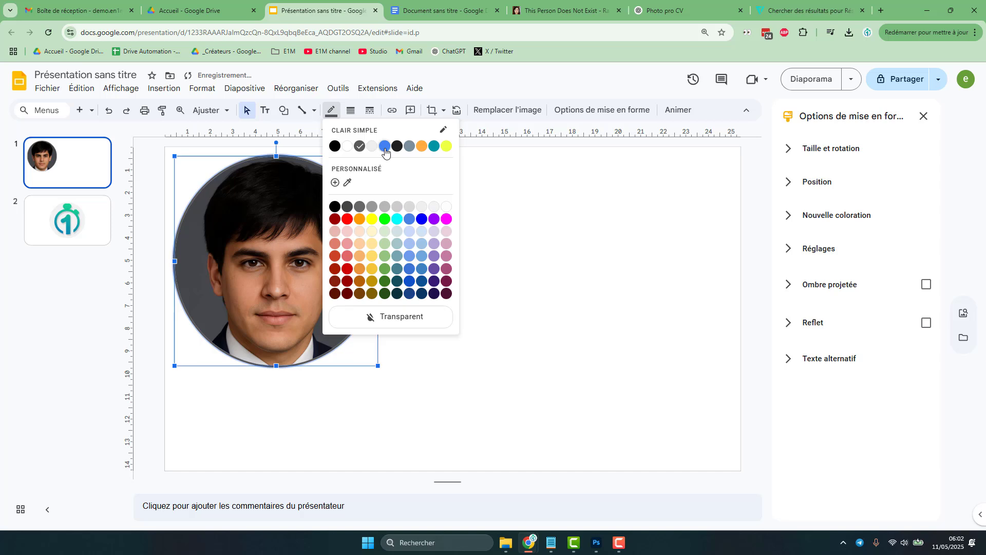
pyautogui.click(384, 148)
pyautogui.click(393, 167)
# - Copy the logo from slide 2 onto slide 1, shrink it and place it over the portrait's lower right edge
pyautogui.click(71, 237)
pyautogui.click(464, 293)
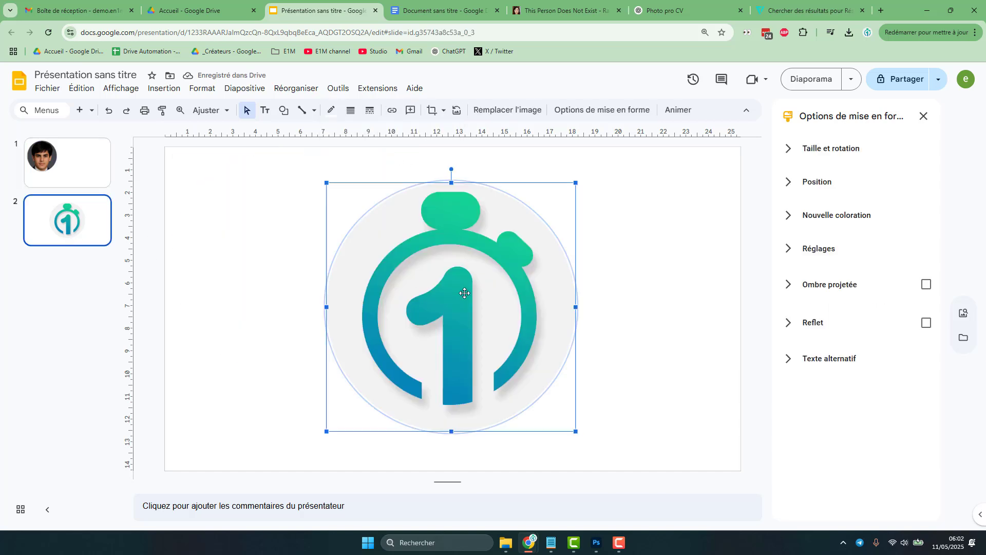
pyautogui.hotkey('ctrl', 'c')
pyautogui.click(77, 169)
pyautogui.hotkey('ctrl', 'v')
pyautogui.moveTo(326, 182); pyautogui.dragTo(514, 370)
pyautogui.moveTo(536, 404); pyautogui.dragTo(320, 334)
# - Give the small logo a blue border matching the portrait
pyautogui.click(330, 110)
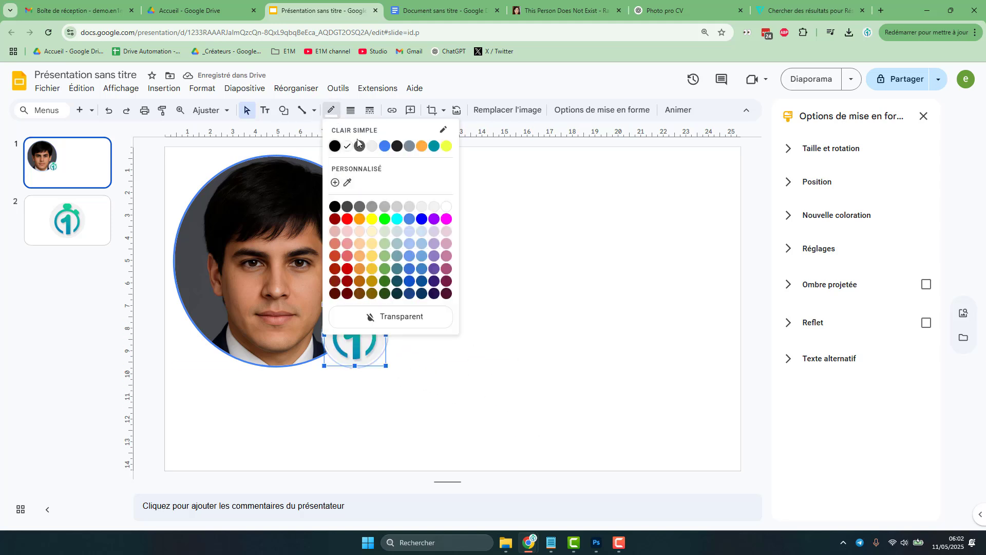
pyautogui.click(385, 148)
pyautogui.click(540, 283)
# - Open the Snipping Tool, capture the portrait with its logo, and copy the capture
pyautogui.click(452, 542)
pyautogui.write('SCRE')
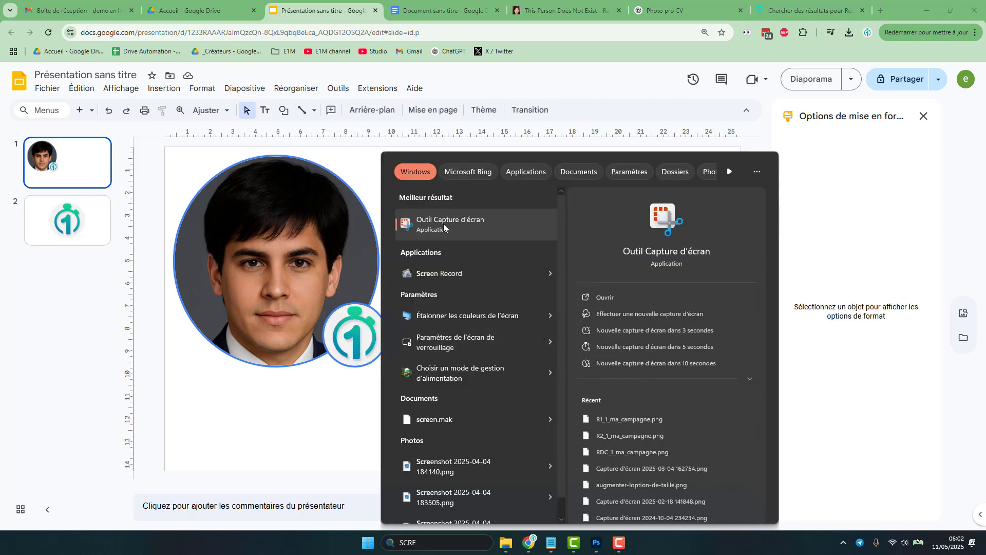
pyautogui.click(454, 230)
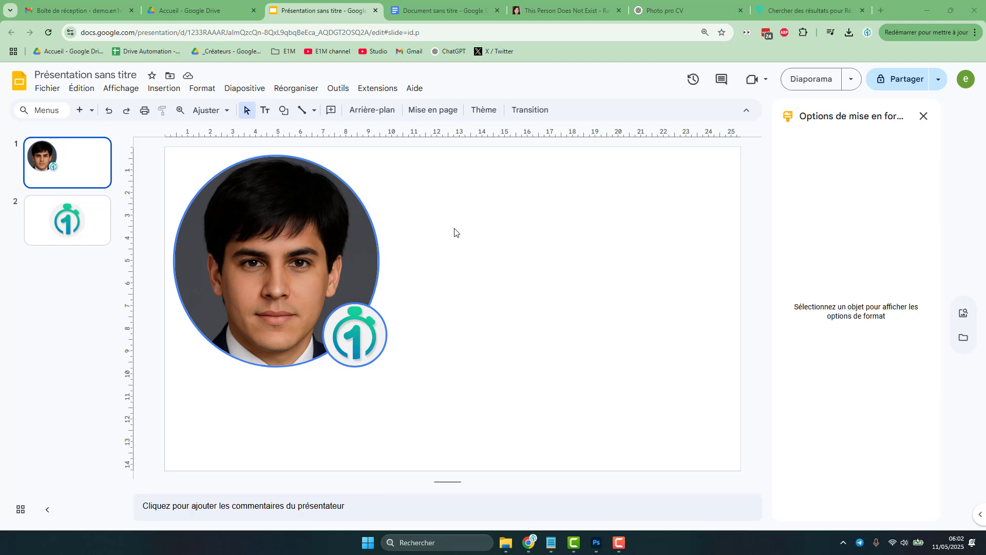
pyautogui.moveTo(168, 148); pyautogui.dragTo(396, 377)
pyautogui.rightClick(656, 186)
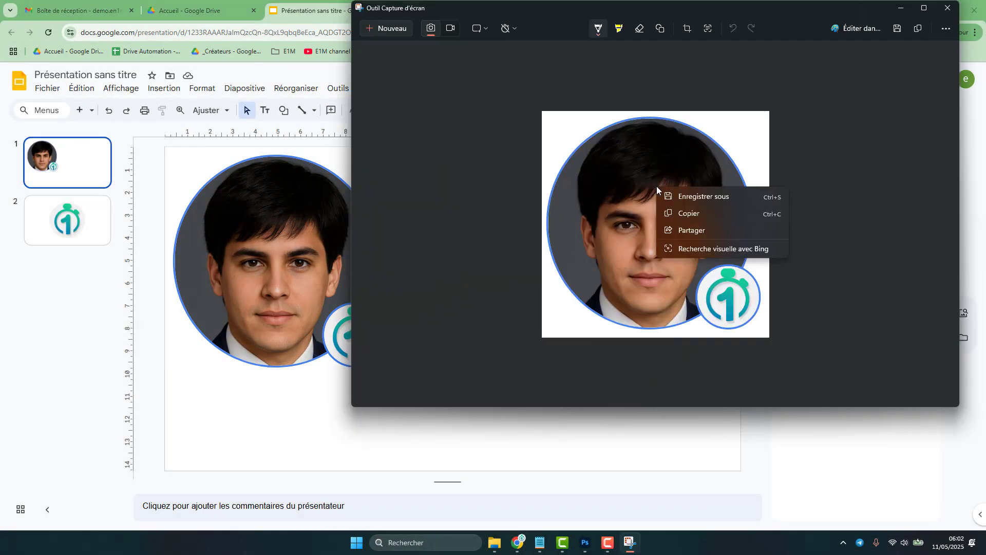
pyautogui.click(690, 212)
pyautogui.click(768, 413)
# - Paste the captured image into the table's merged left cell
pyautogui.click(431, 8)
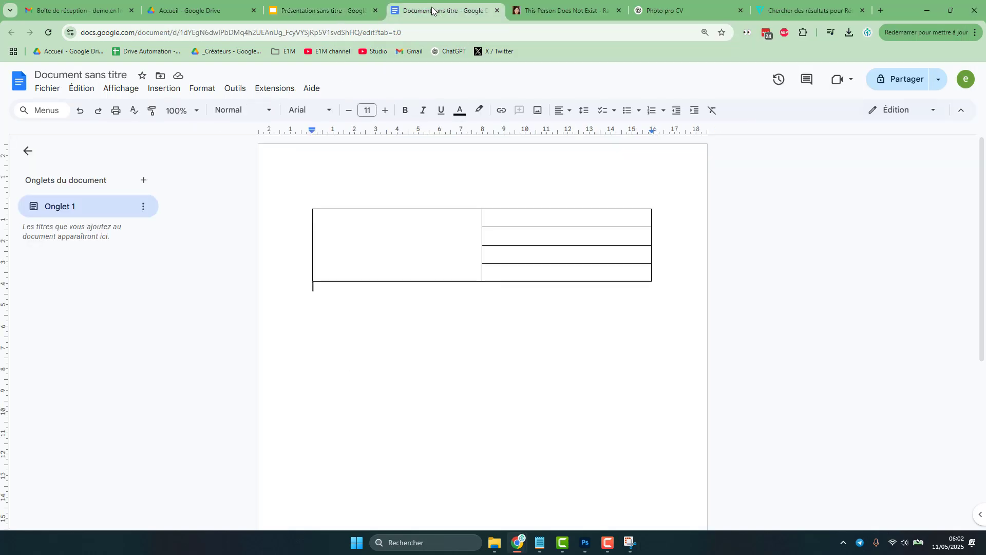
pyautogui.rightClick(393, 245)
pyautogui.click(444, 160)
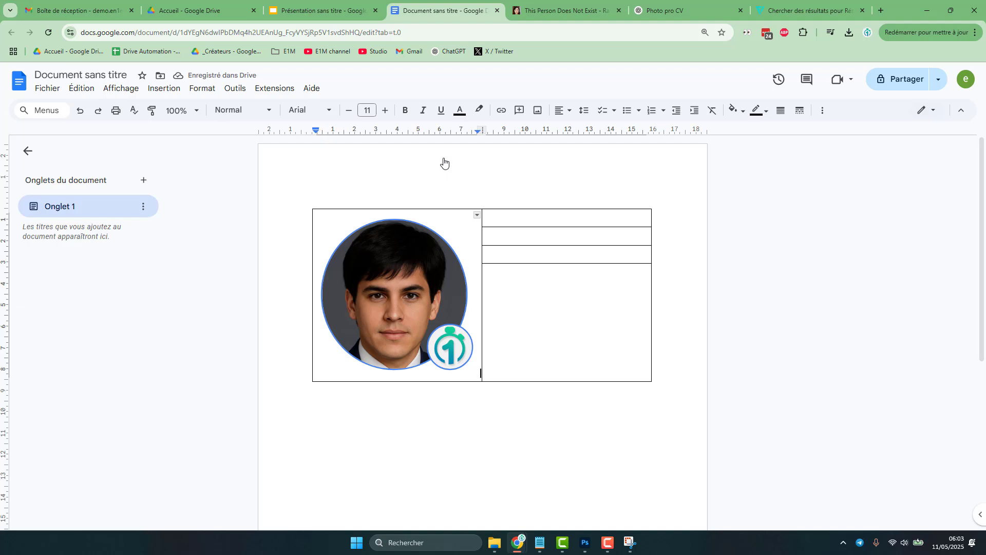
# - Enter the person's full name in the first right-hand cell
pyautogui.click(534, 221)
pyautogui.write('Jérémy')
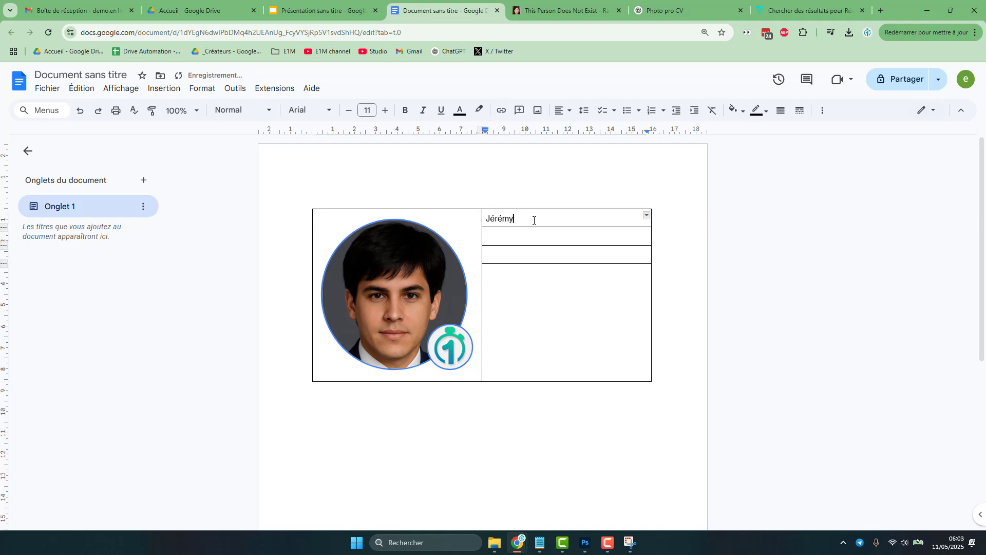
pyautogui.write(' Richard')
# - Fill the next two cells with 'Président chez En 1 Minute' and 'Pleins de tutos - en1minute.fr'
pyautogui.press('Tab')
pyautogui.write('Président chez En 1 Minute')
pyautogui.press('Tab')
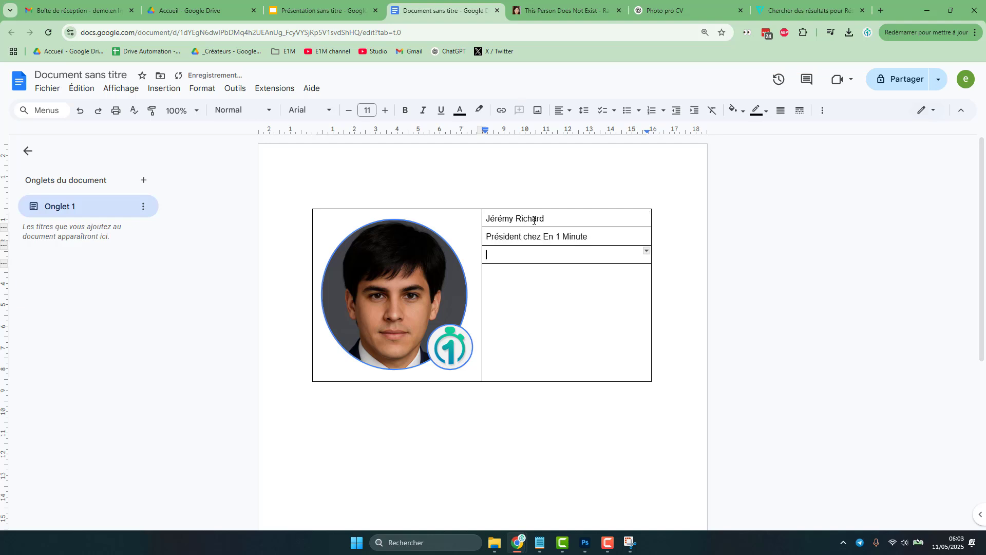
pyautogui.write('Pleins de tutos - en1minute.fr')
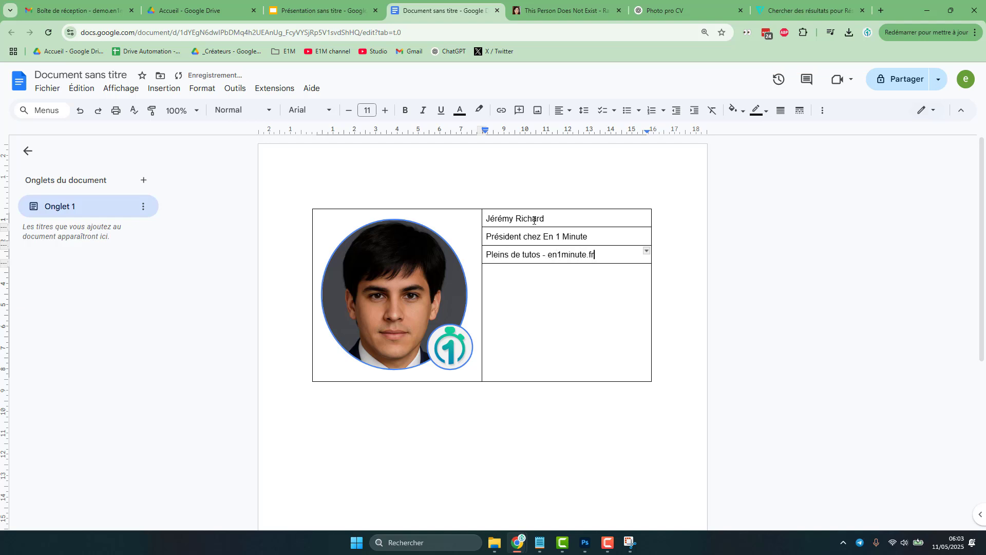
# - Download the red round YouTube icon from the Flaticon social network results as a 32px PNG
pyautogui.click(548, 296)
pyautogui.click(811, 10)
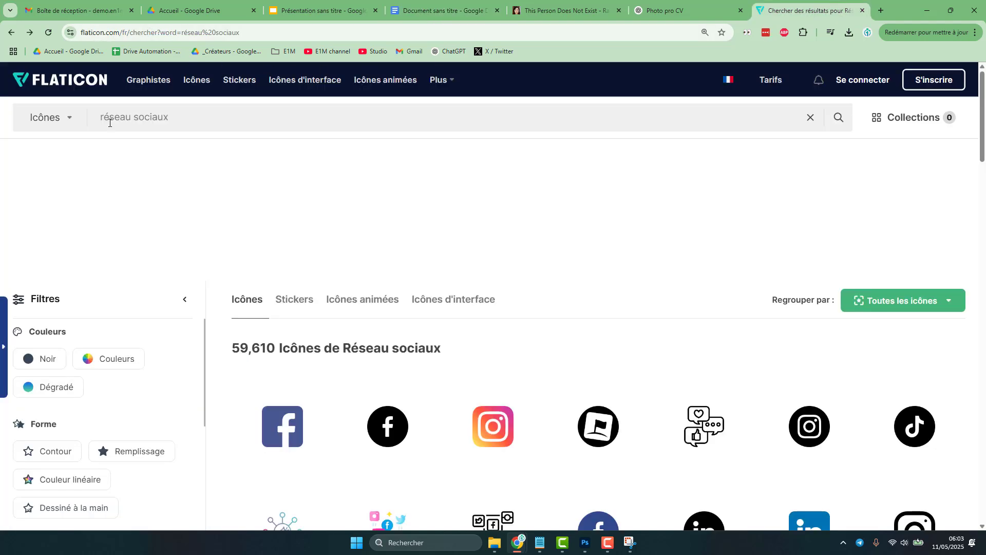
pyautogui.scroll(-4, 481, 251)
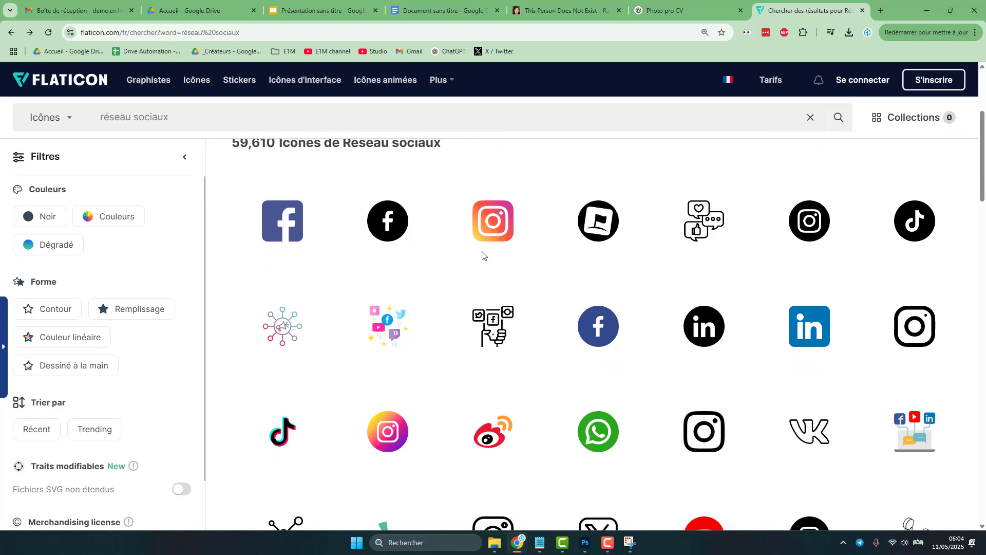
pyautogui.scroll(-3, 481, 251)
pyautogui.scroll(-1, 482, 251)
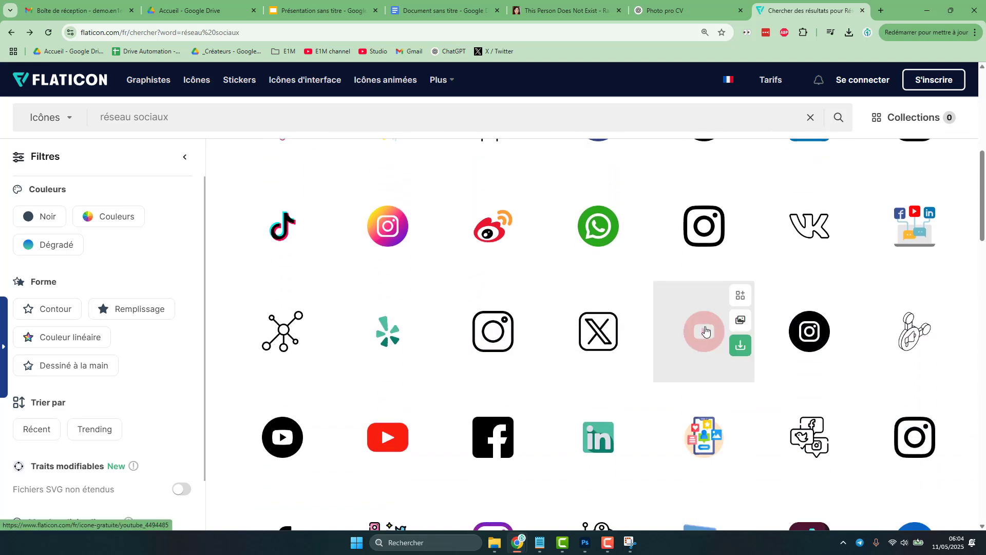
pyautogui.click(706, 328)
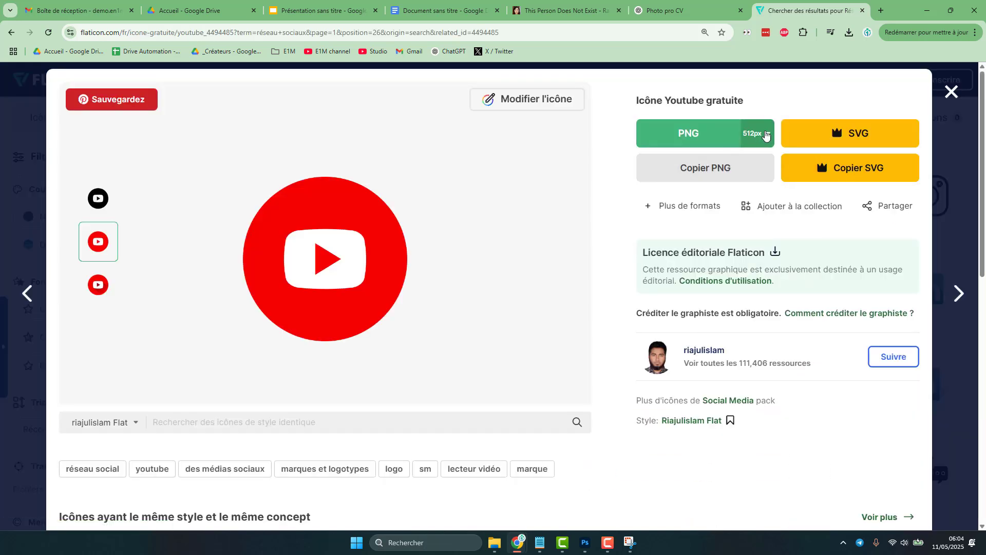
pyautogui.click(765, 134)
pyautogui.click(762, 248)
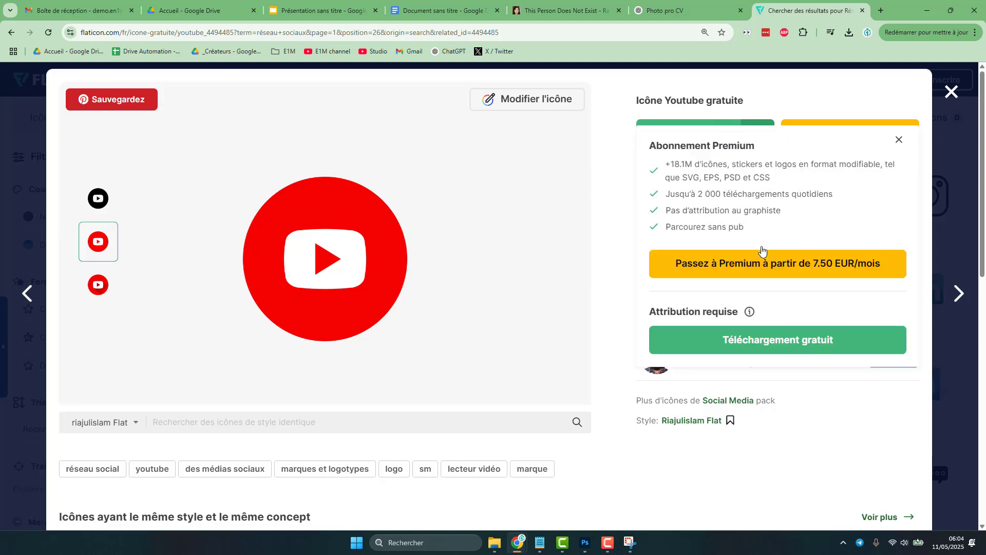
pyautogui.click(766, 344)
pyautogui.hotkey('alt', 'Left')
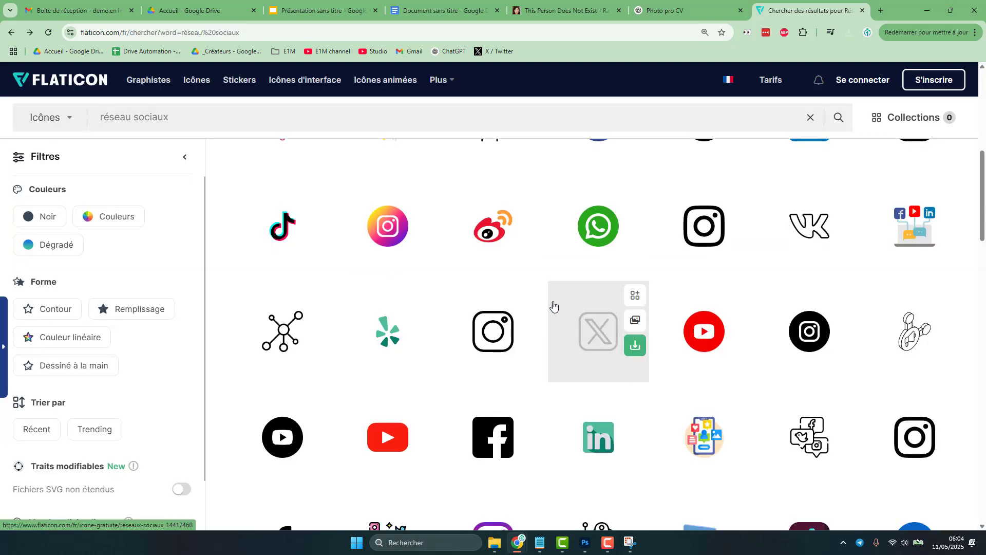
# - Download the round blue Facebook icon as a 32px PNG
pyautogui.scroll(5, 560, 377)
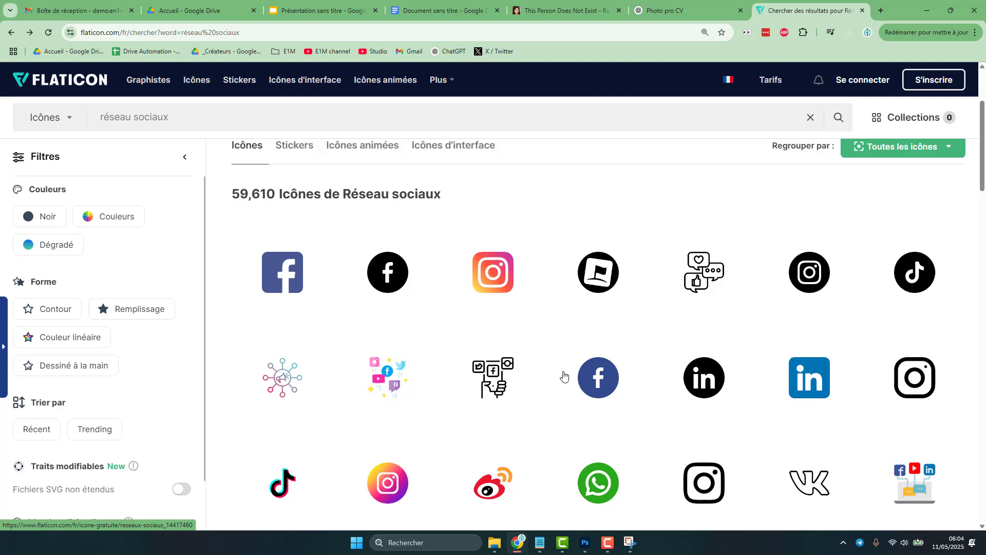
pyautogui.click(604, 383)
pyautogui.click(753, 134)
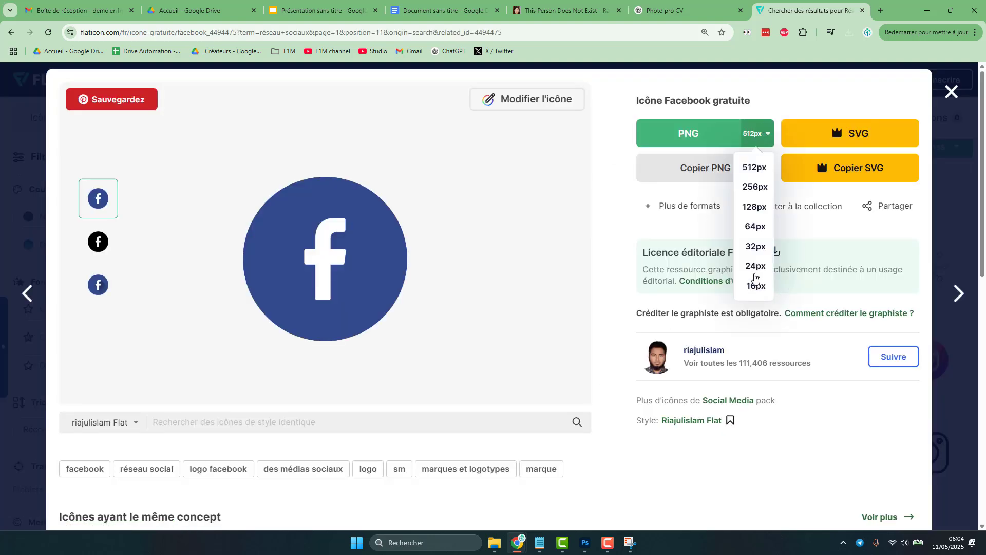
pyautogui.click(750, 250)
pyautogui.click(791, 347)
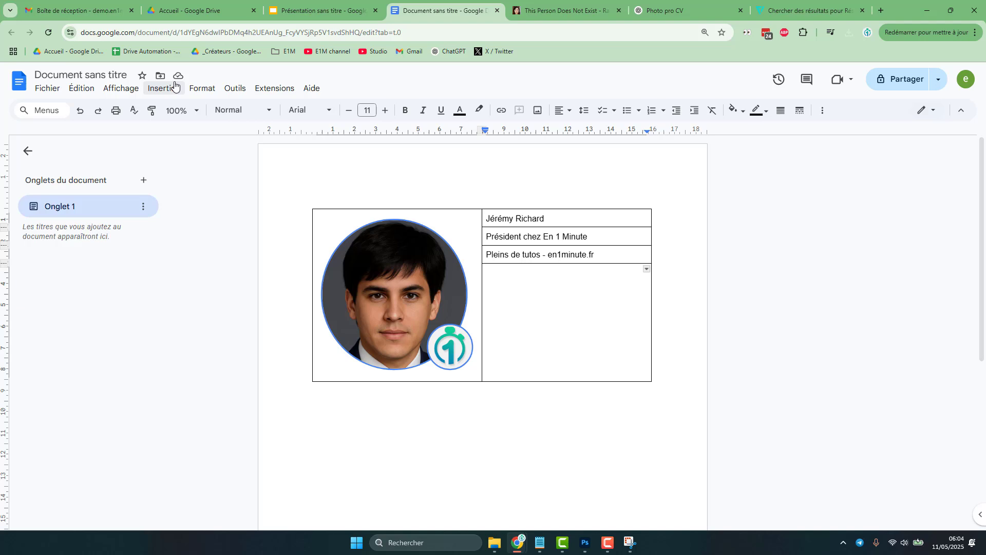
# - Insert the downloaded Facebook and YouTube icons as images into the table's bottom-right cell
pyautogui.click(175, 86)
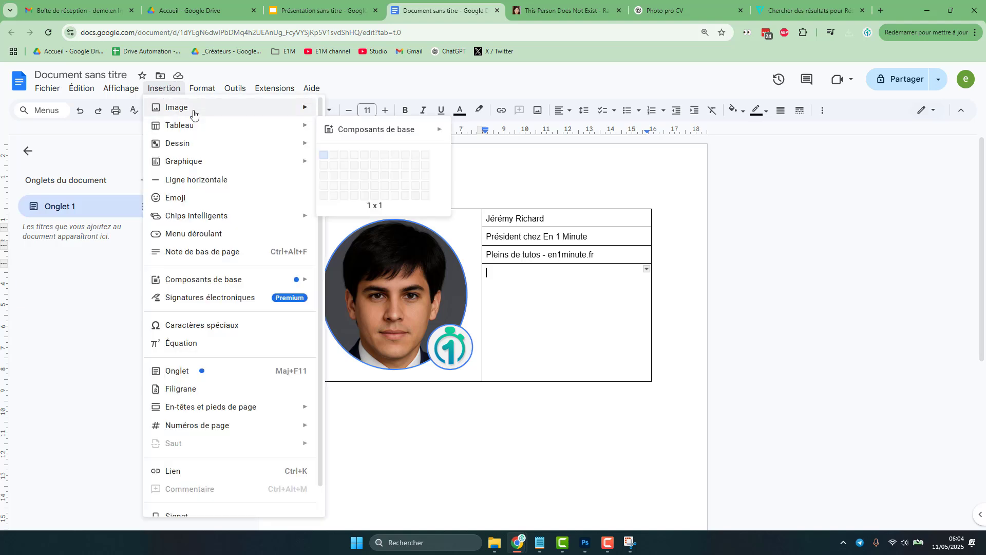
pyautogui.press('Escape')
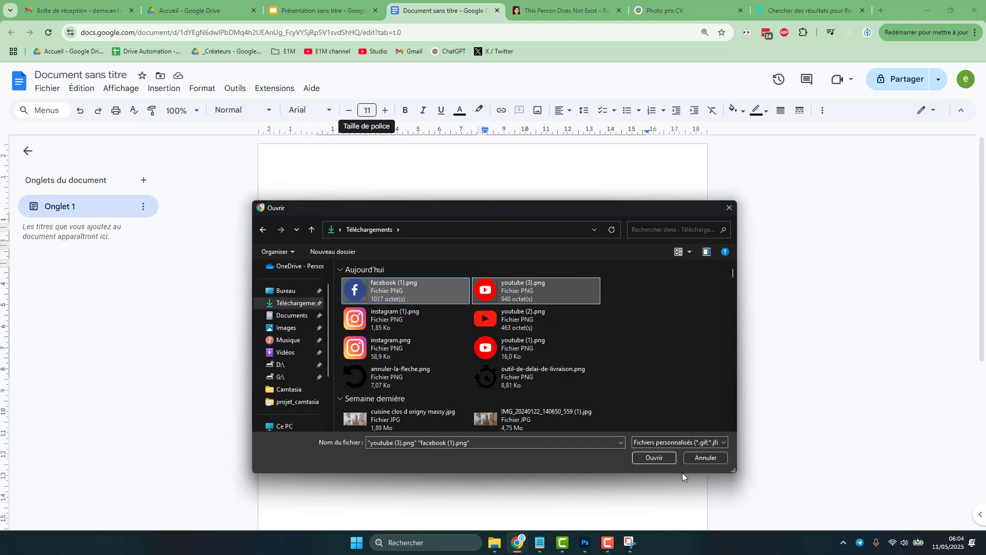
pyautogui.click(655, 457)
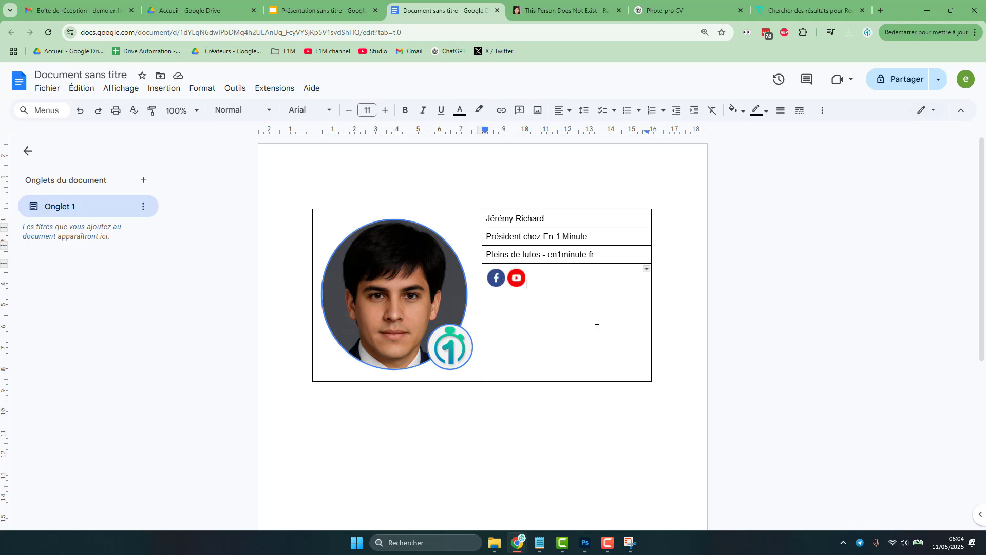
pyautogui.tripleClick(534, 219)
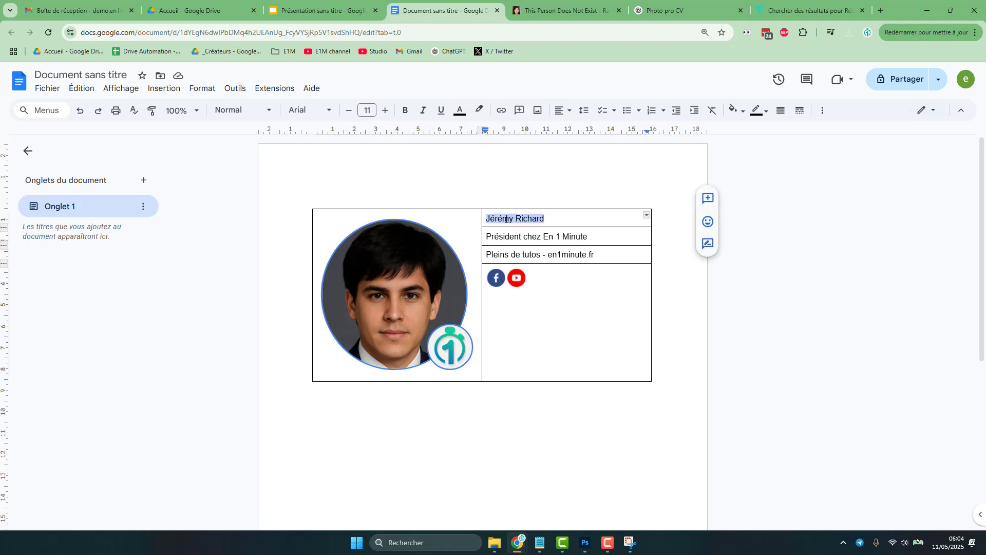
pyautogui.click(385, 110)
pyautogui.click(384, 110)
pyautogui.click(384, 111)
pyautogui.click(385, 111)
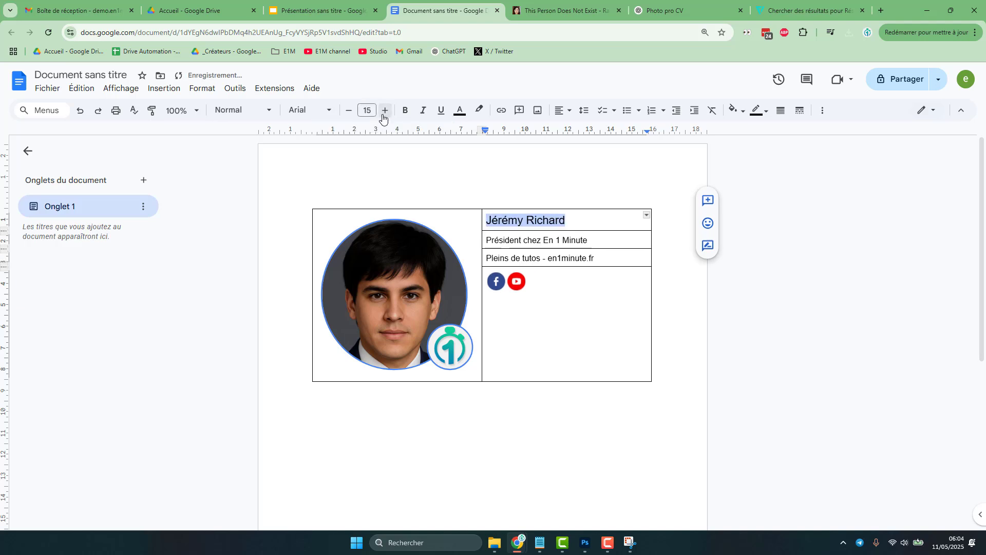
pyautogui.click(405, 110)
# - Set the text colour of the title and website lines to grey
pyautogui.moveTo(488, 239); pyautogui.dragTo(586, 257)
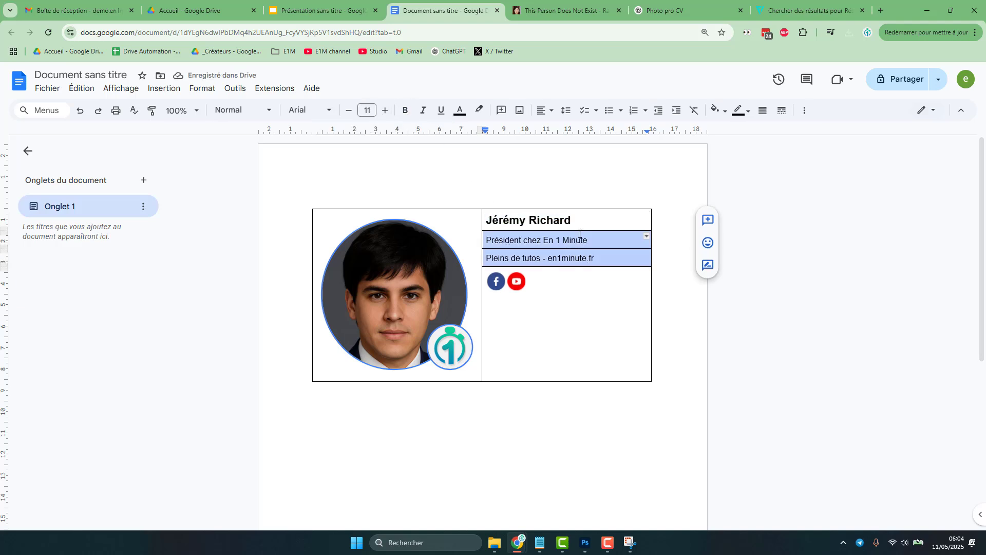
pyautogui.click(460, 110)
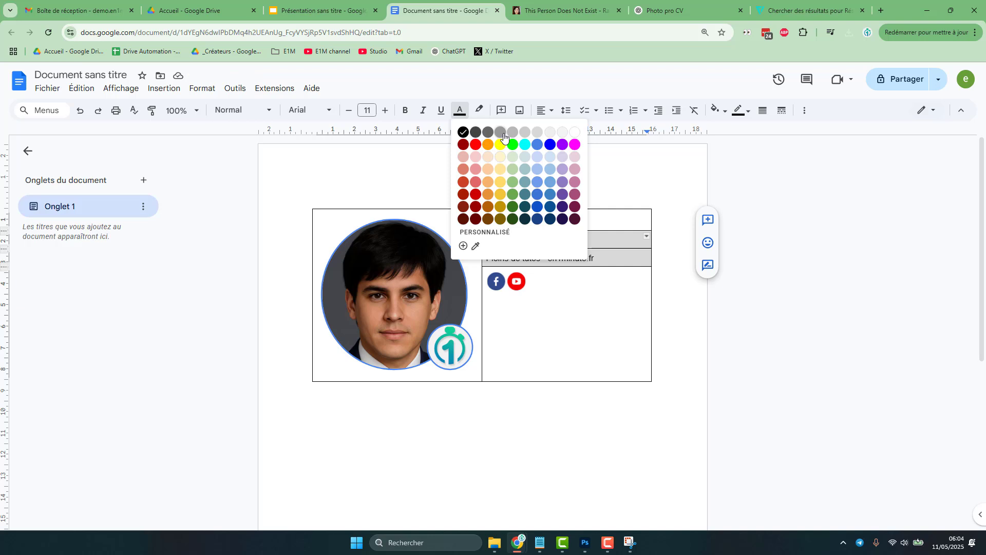
pyautogui.click(503, 134)
pyautogui.press('Right')
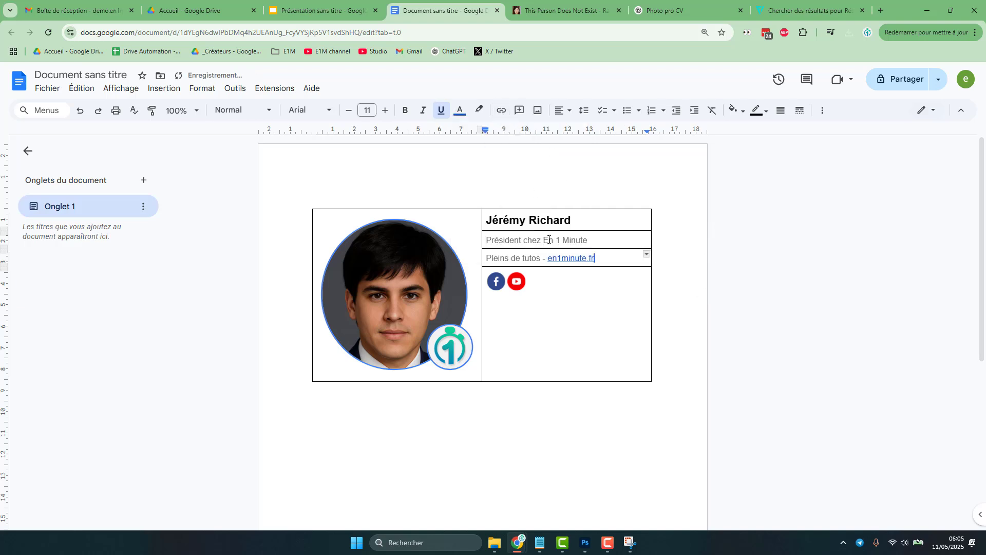
# - Link the Facebook icon to facebook.com/en1minute and the YouTube icon to youtube.com/en1minute
pyautogui.rightClick(496, 281)
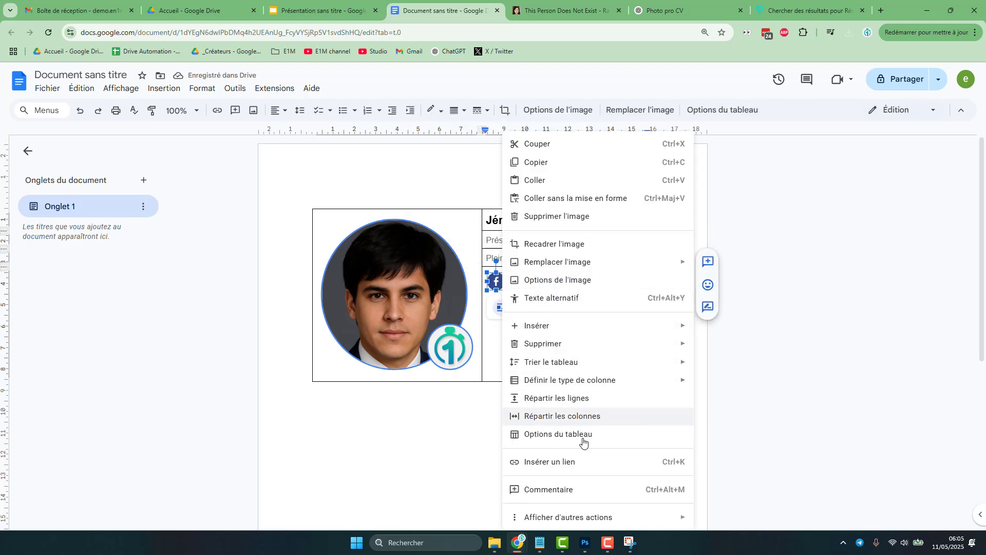
pyautogui.click(586, 462)
pyautogui.write('https://www.facebook.com/en1minute')
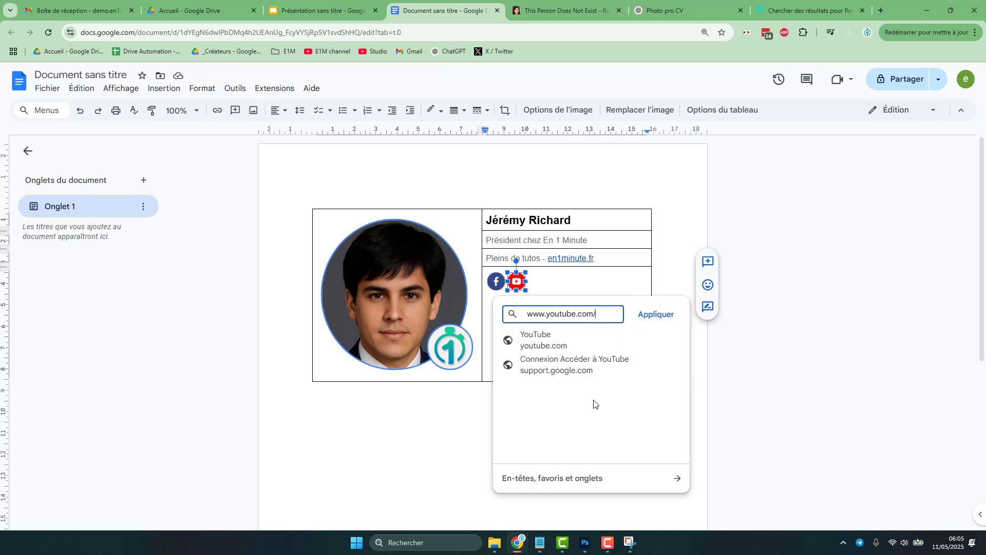
pyautogui.write('en1minute')
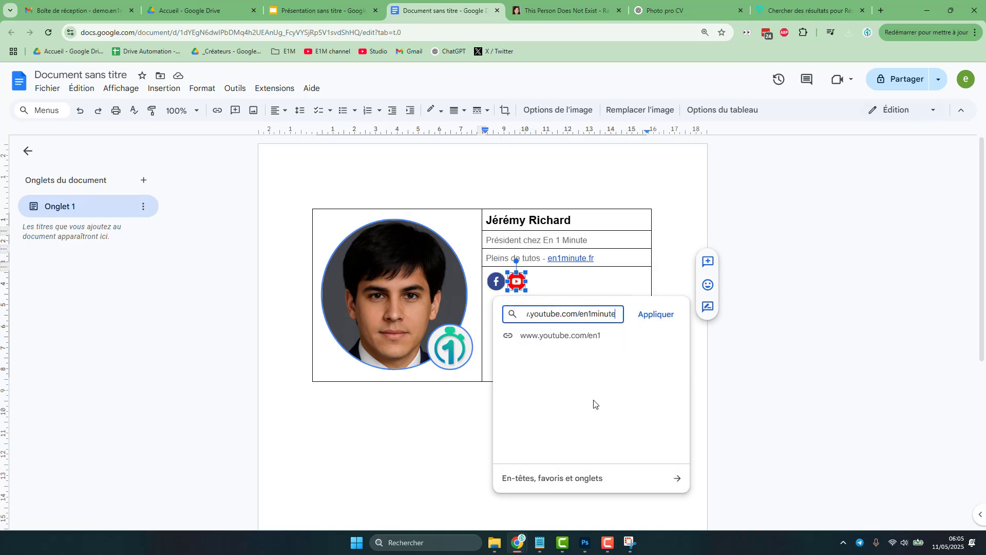
pyautogui.press('Return')
# - Shrink the circular portrait and narrow the left column to fit it
pyautogui.click(476, 372)
pyautogui.moveTo(480, 375); pyautogui.dragTo(401, 280)
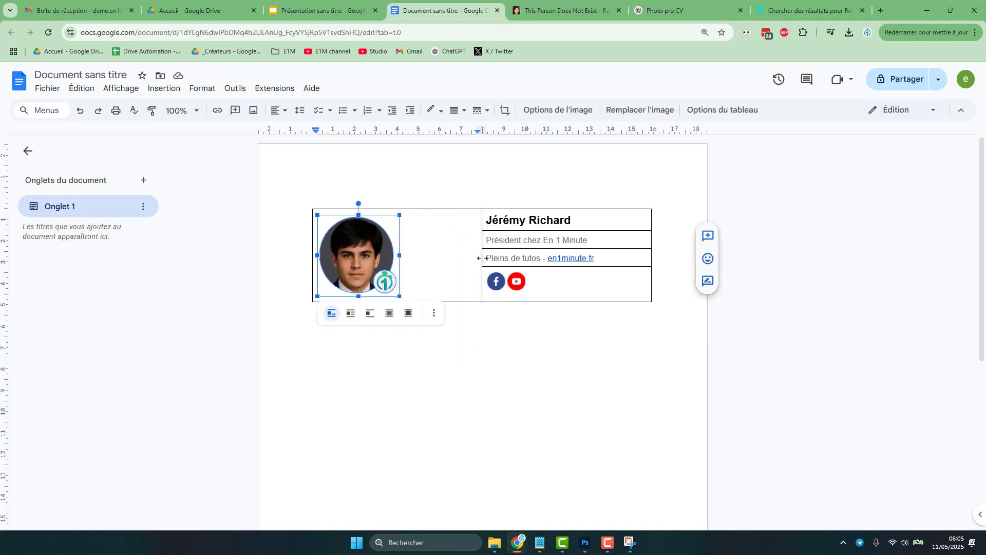
pyautogui.moveTo(481, 259); pyautogui.dragTo(421, 265)
pyautogui.click(437, 191)
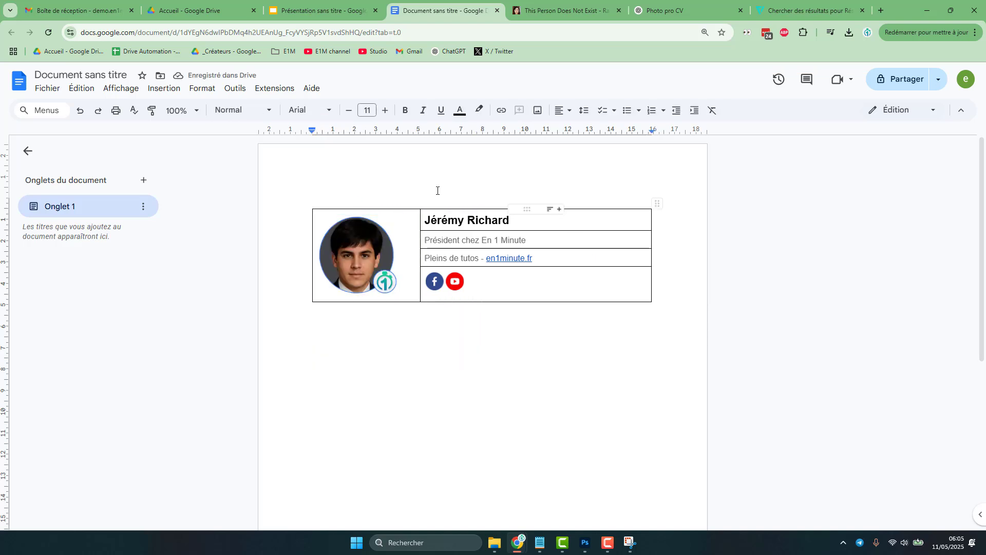
# - Give the vertical divider between the portrait and text columns a 2.25 pt grey border
pyautogui.click(418, 222)
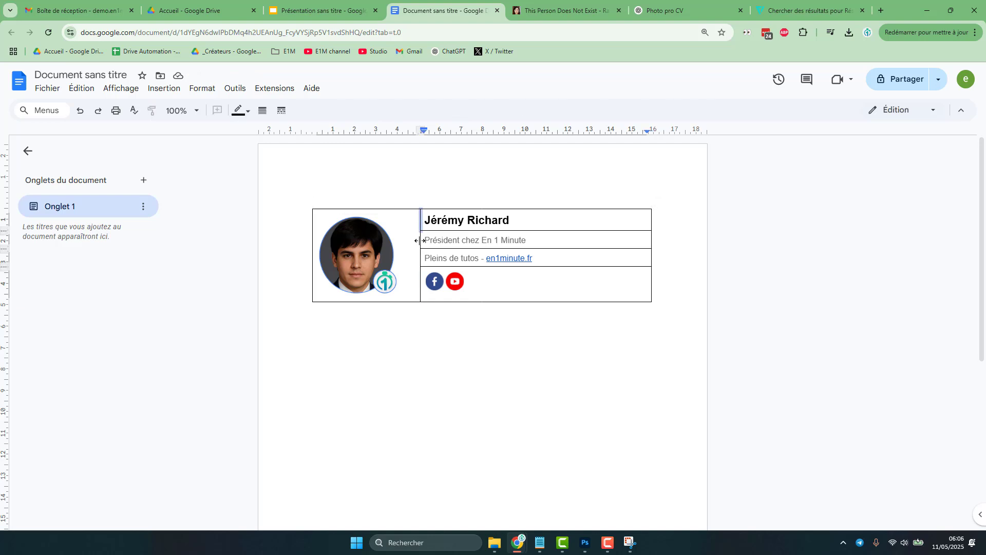
pyautogui.keyDown('shift'); pyautogui.click(420, 241); pyautogui.keyUp('shift')
pyautogui.keyDown('shift'); pyautogui.click(422, 259); pyautogui.keyUp('shift')
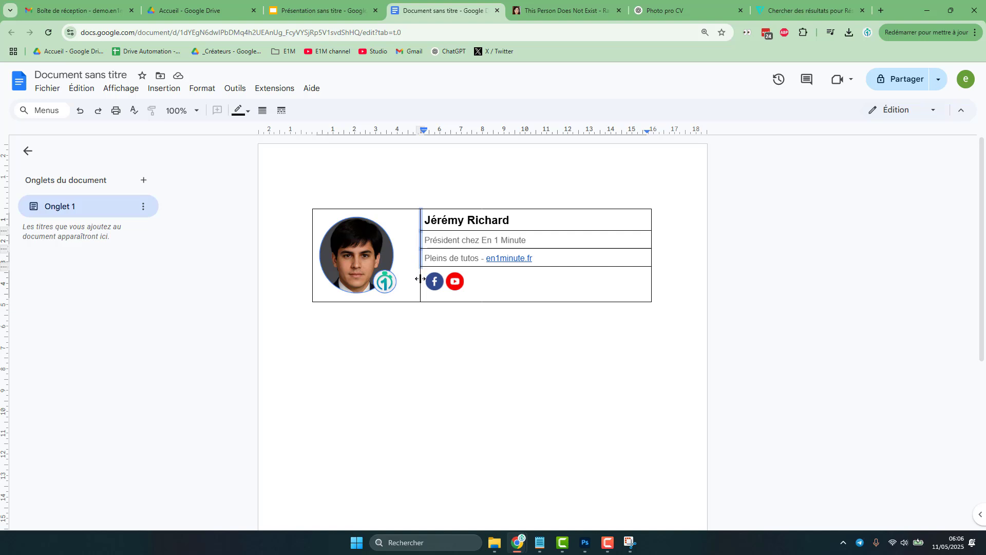
pyautogui.keyDown('shift'); pyautogui.click(420, 278); pyautogui.keyUp('shift')
pyautogui.click(262, 110)
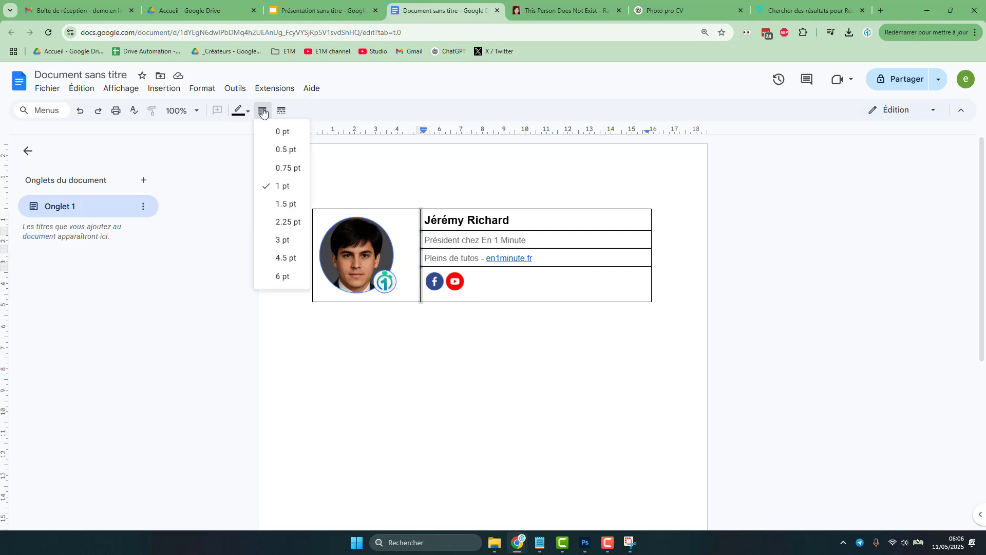
pyautogui.click(290, 222)
pyautogui.click(242, 111)
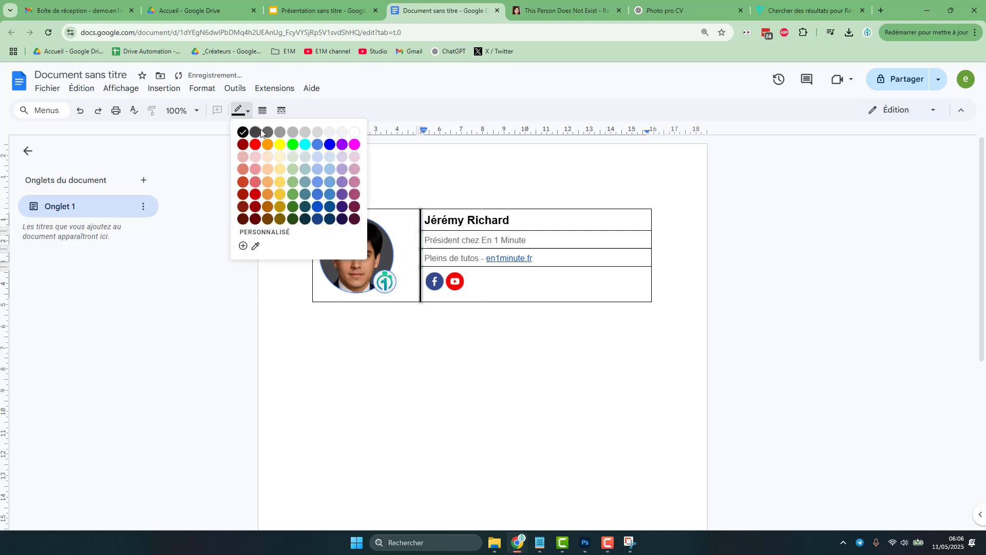
pyautogui.click(304, 133)
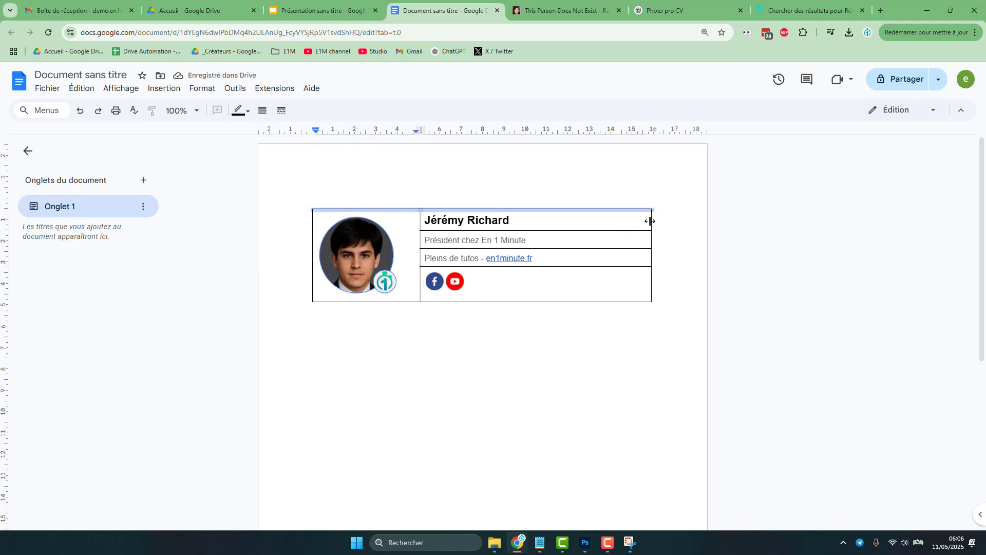
# - Remove the table's remaining borders by setting their width to 0 pt
pyautogui.click(653, 256)
pyautogui.click(263, 110)
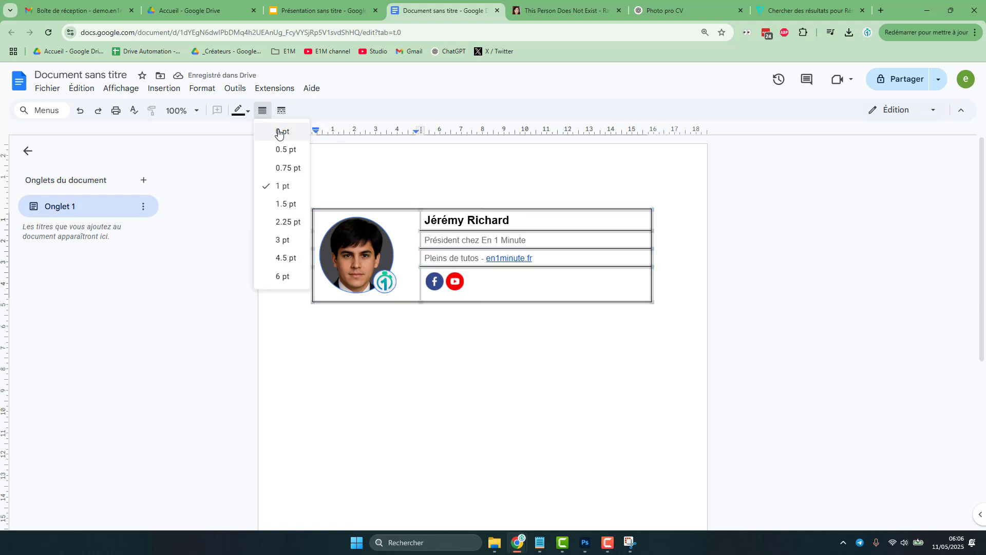
pyautogui.click(278, 133)
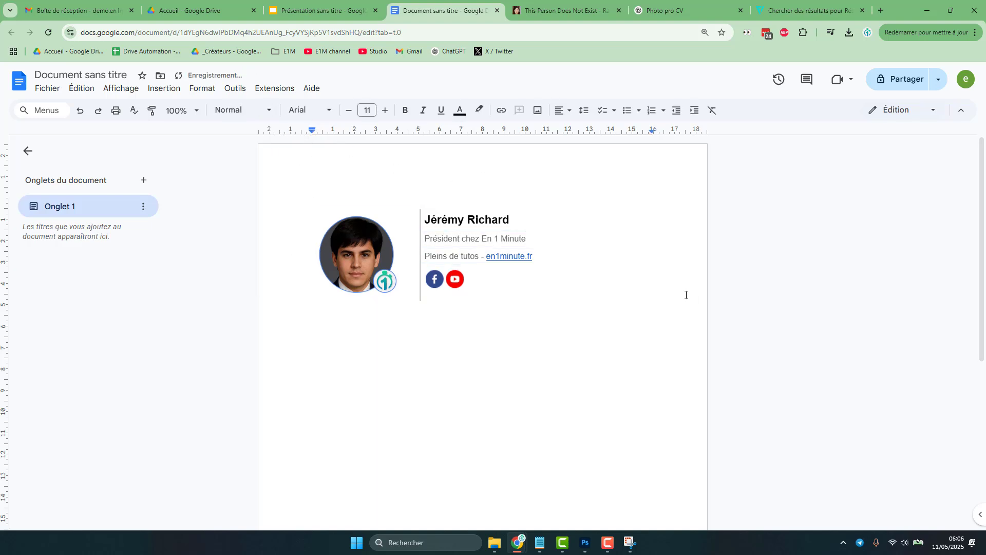
# - Select and copy the whole signature table
pyautogui.moveTo(573, 319); pyautogui.dragTo(352, 223)
pyautogui.rightClick(440, 234)
pyautogui.click(475, 260)
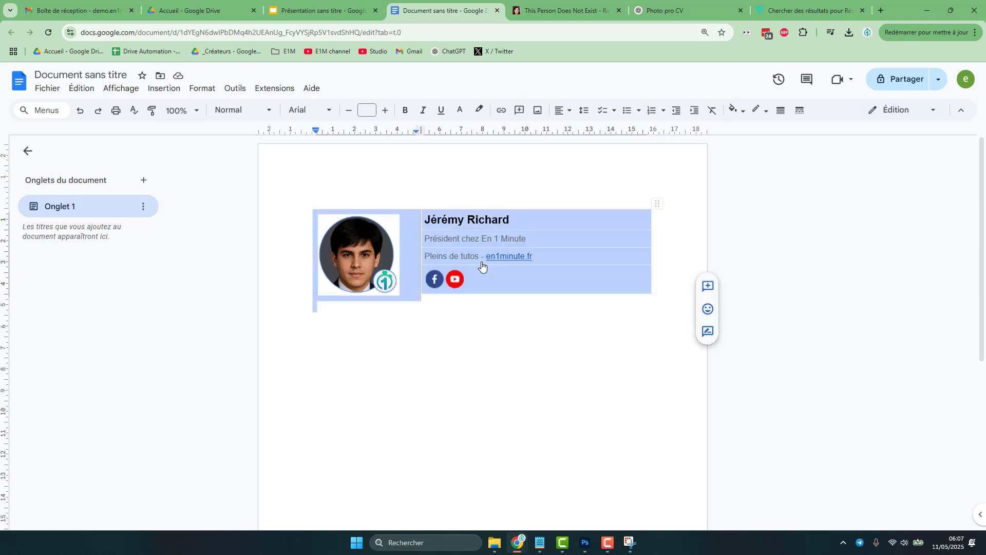
# - In Gmail's settings, create a new signature named 'Signature pro'
pyautogui.click(77, 10)
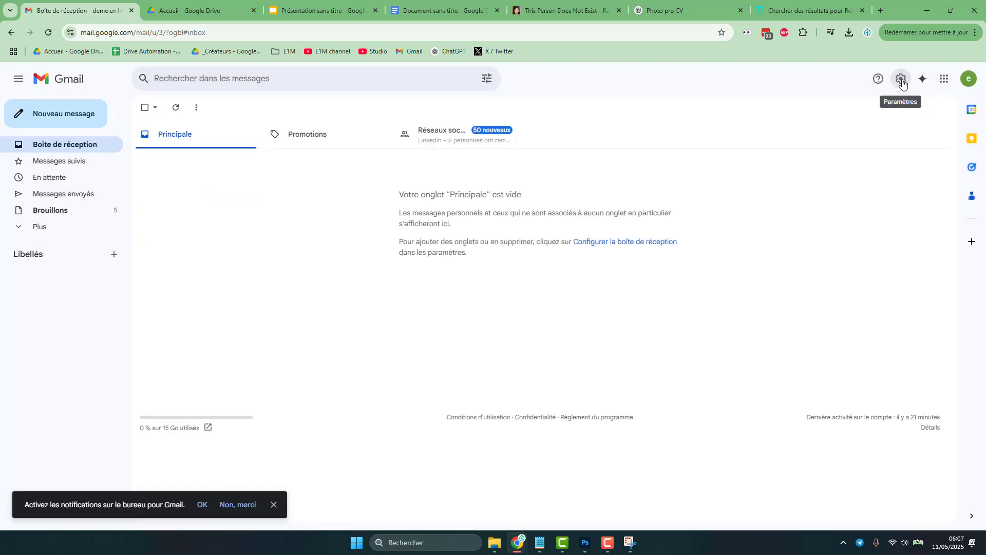
pyautogui.click(901, 80)
pyautogui.click(886, 132)
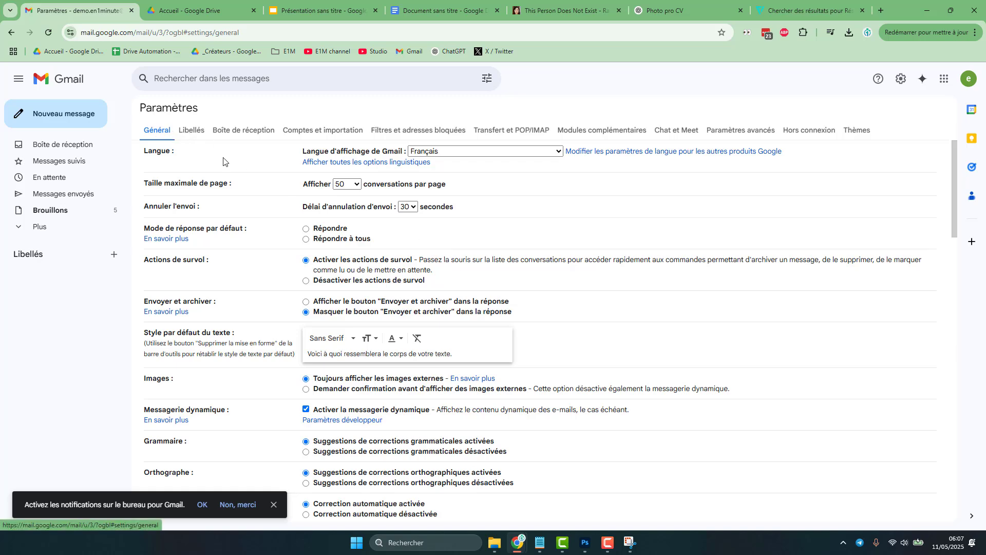
pyautogui.scroll(-10, 392, 252)
pyautogui.scroll(-5, 392, 252)
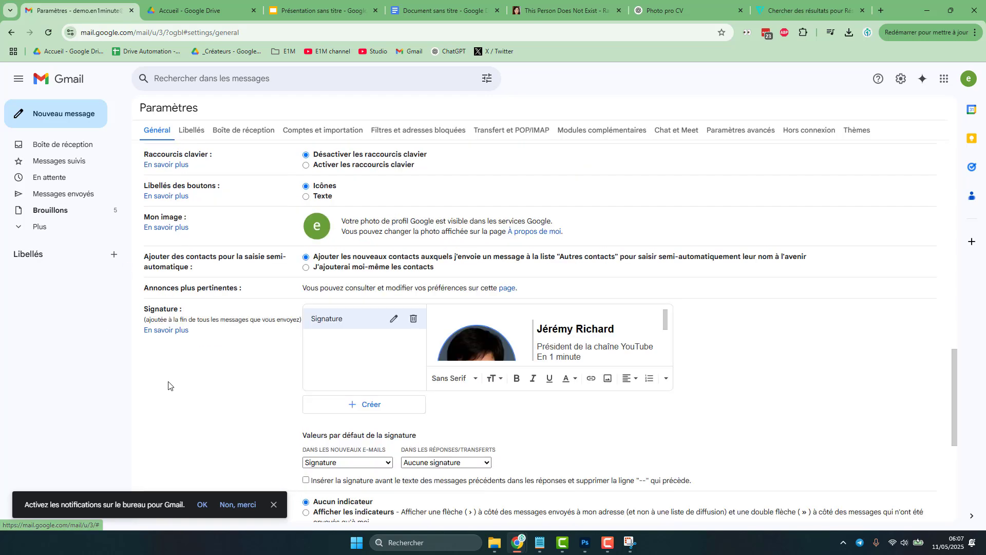
pyautogui.click(369, 405)
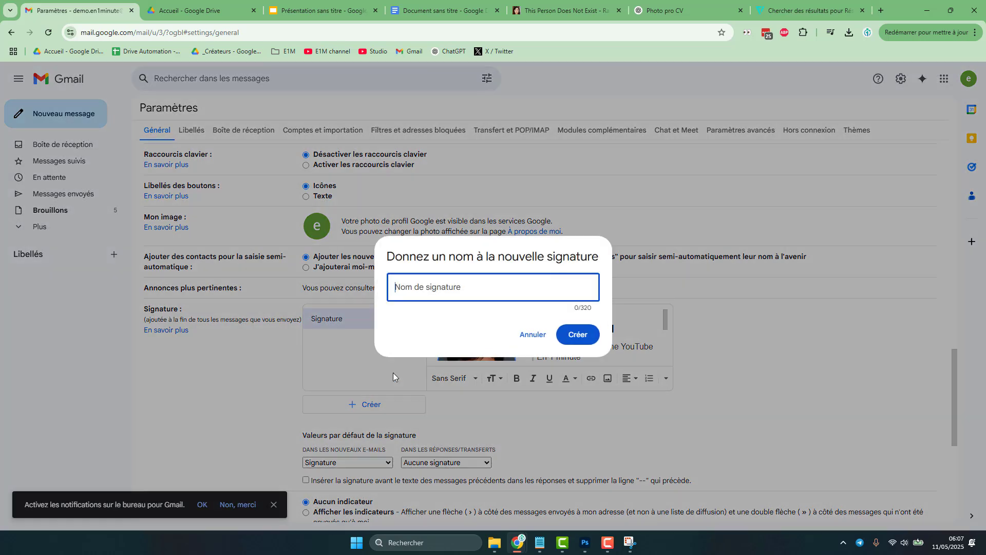
pyautogui.write('Sig')
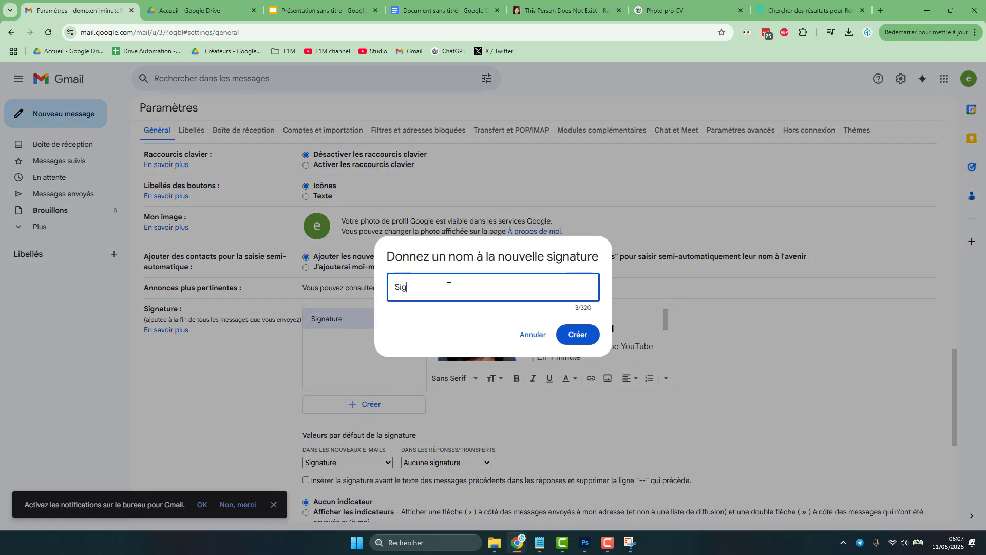
pyautogui.write('nature pro')
pyautogui.click(577, 334)
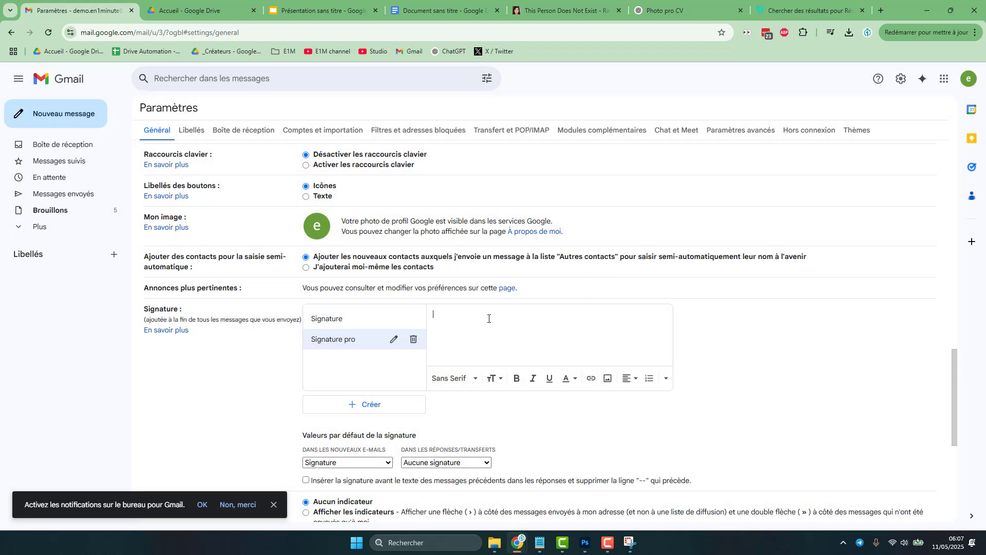
# - Paste the copied table into the new signature and make 'Signature pro' the default for new e-mails
pyautogui.rightClick(475, 318)
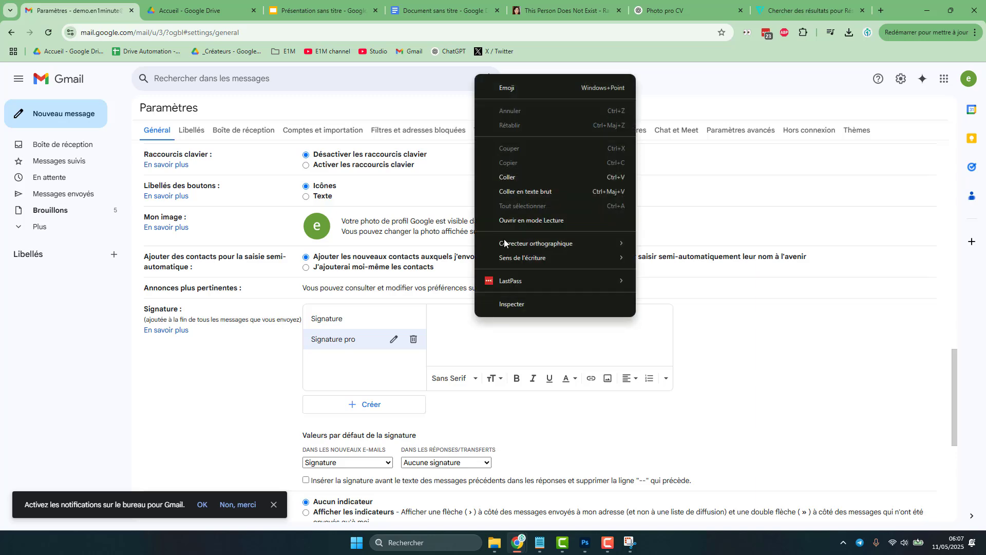
pyautogui.click(525, 179)
pyautogui.scroll(-1, 372, 455)
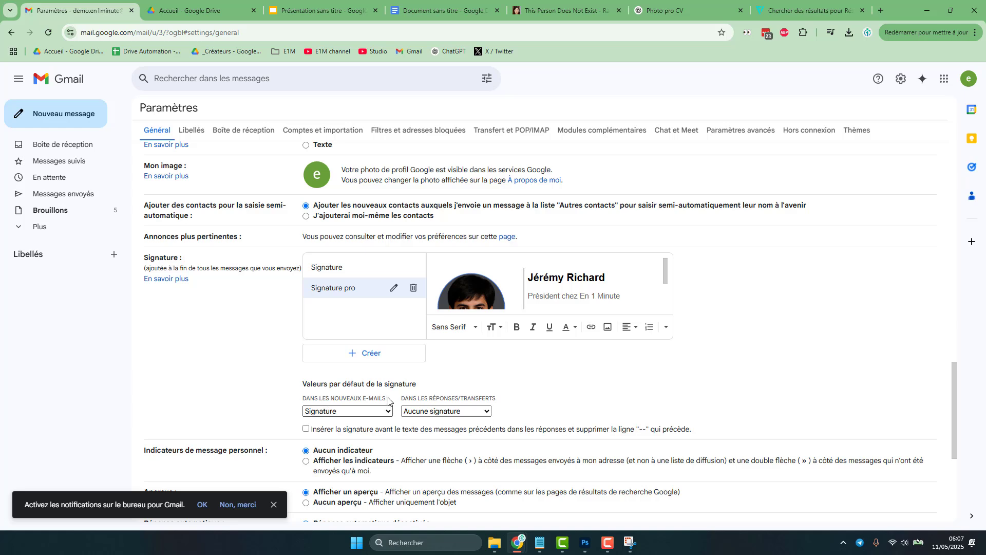
pyautogui.moveTo(388, 401); pyautogui.dragTo(304, 400)
pyautogui.click(338, 411)
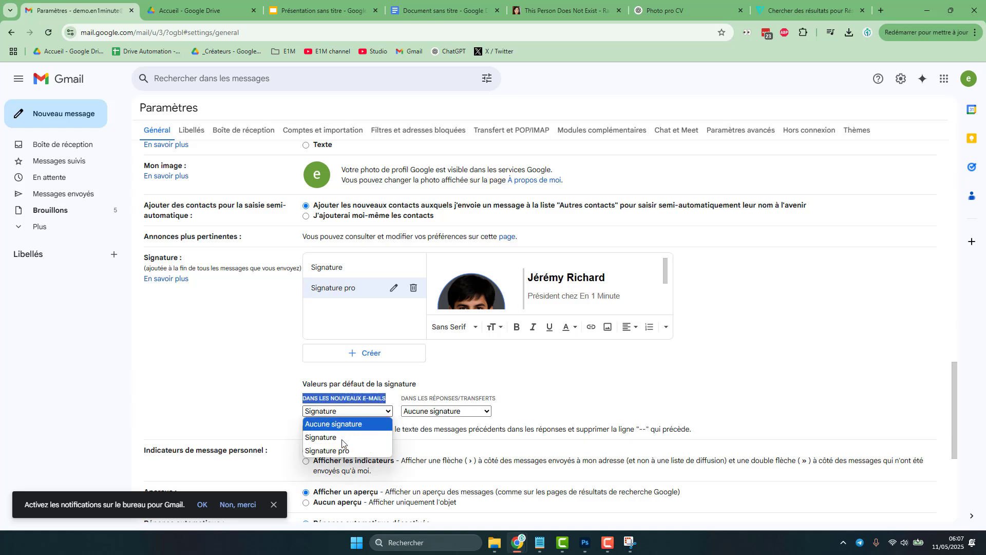
pyautogui.click(344, 451)
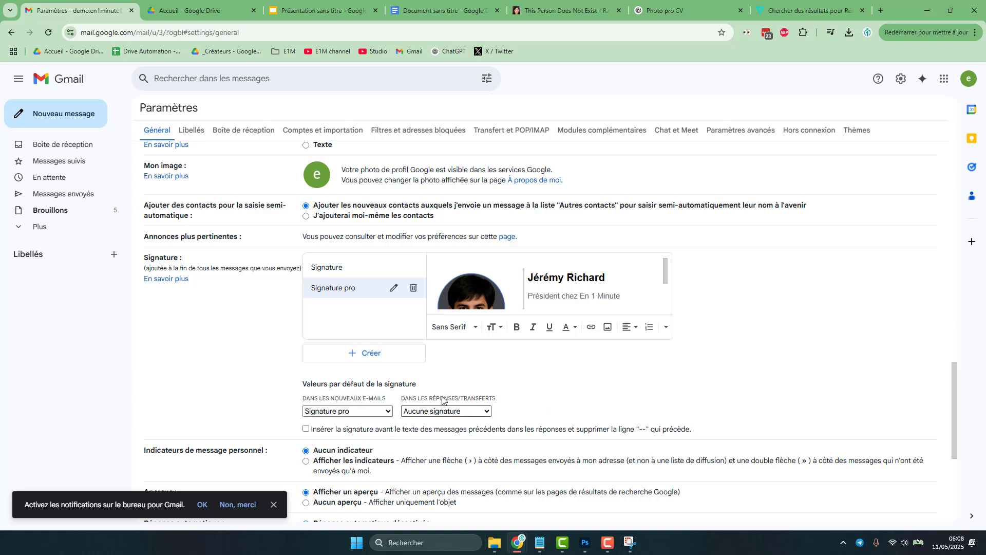
# - Save the settings changes and open a new message to check the signature
pyautogui.doubleClick(442, 398)
pyautogui.click(453, 400)
pyautogui.scroll(1, 447, 405)
pyautogui.scroll(-5, 452, 390)
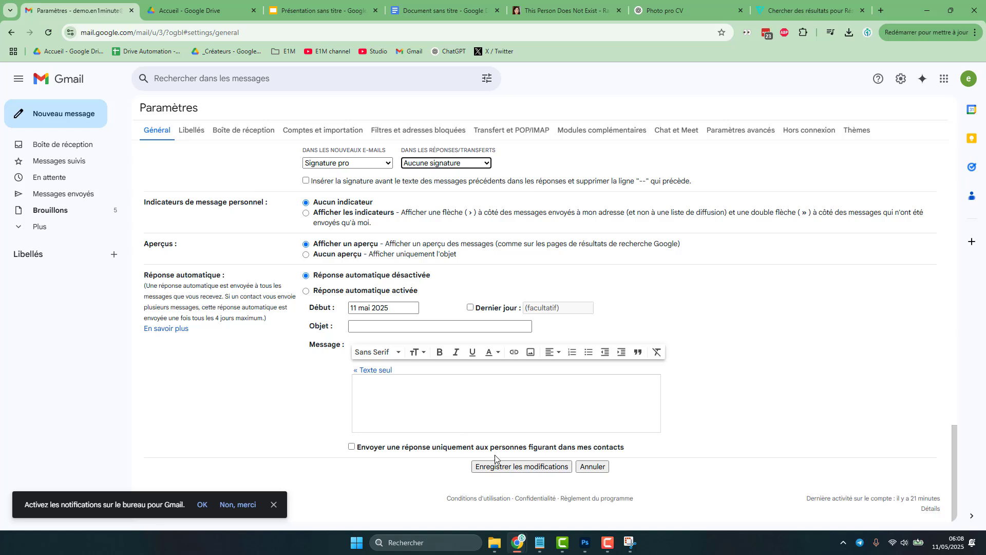
pyautogui.click(530, 470)
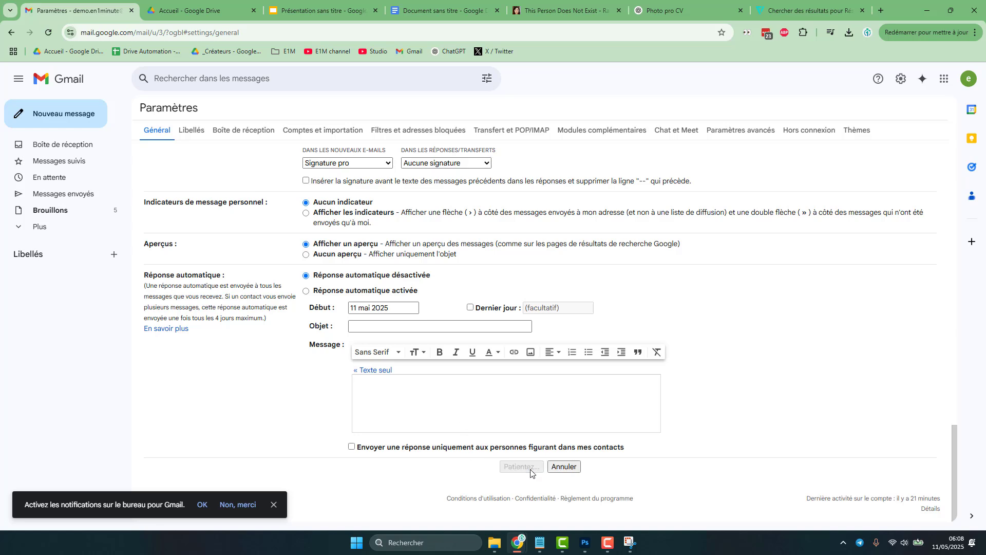
pyautogui.click(63, 114)
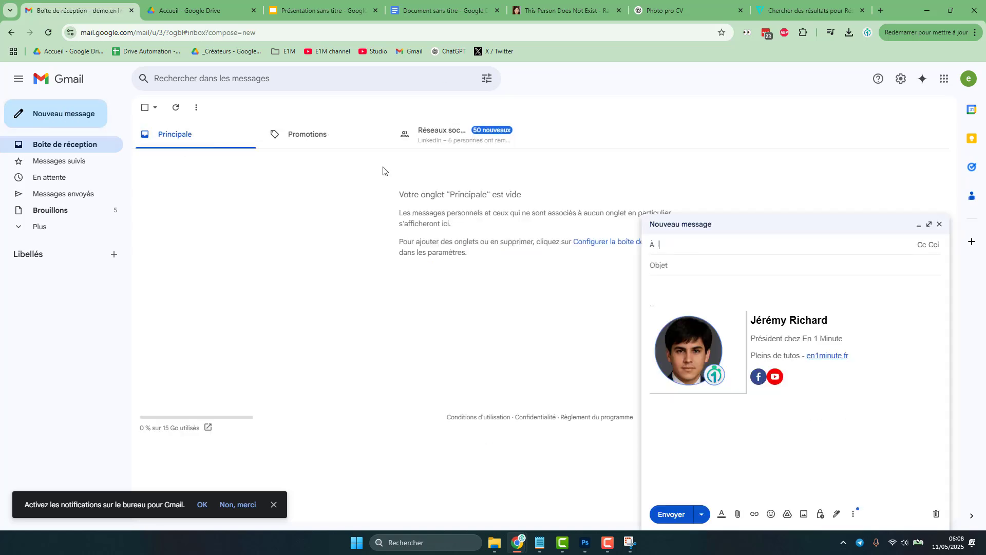